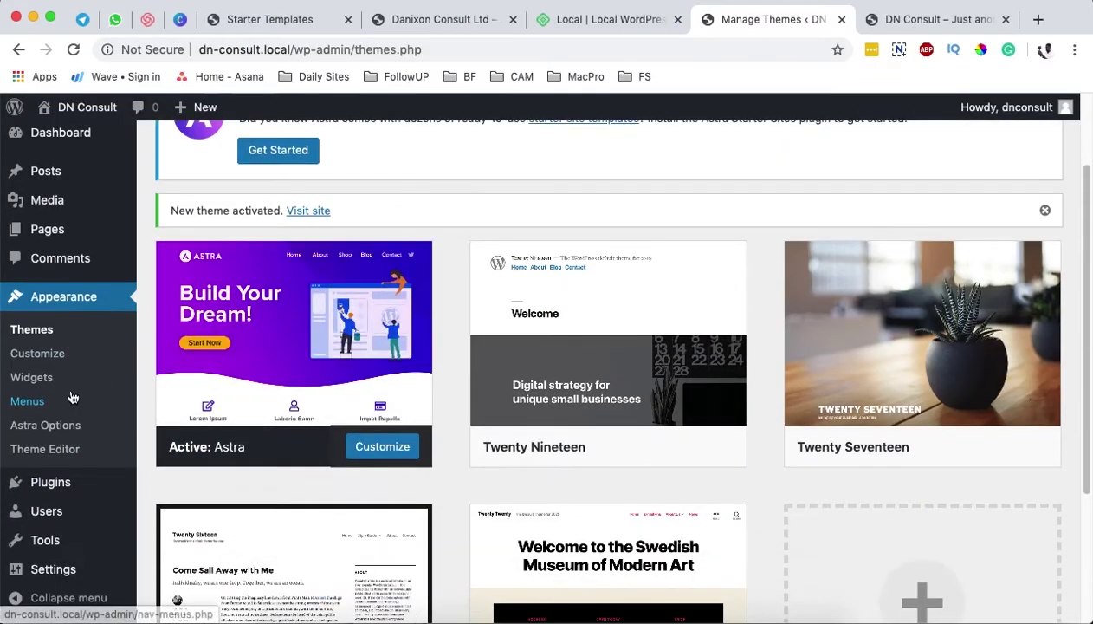
- Open the page for adding new plugins and search the plugin directory for "starter"
mouse_move(52, 481)
left_click(168, 512)
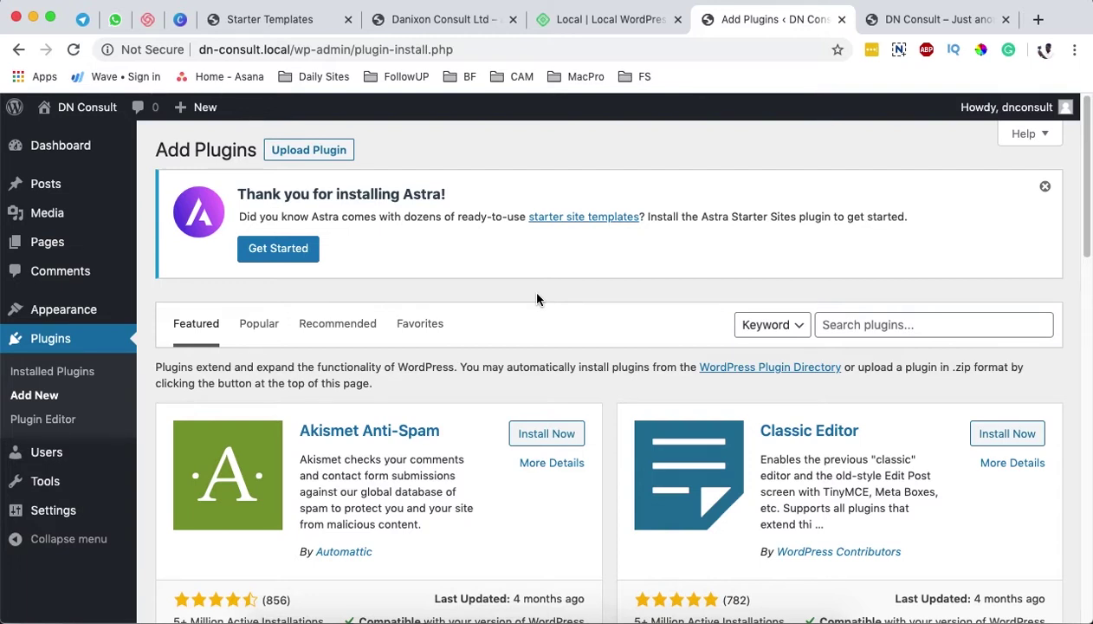
scroll(617, 341, "down", 1)
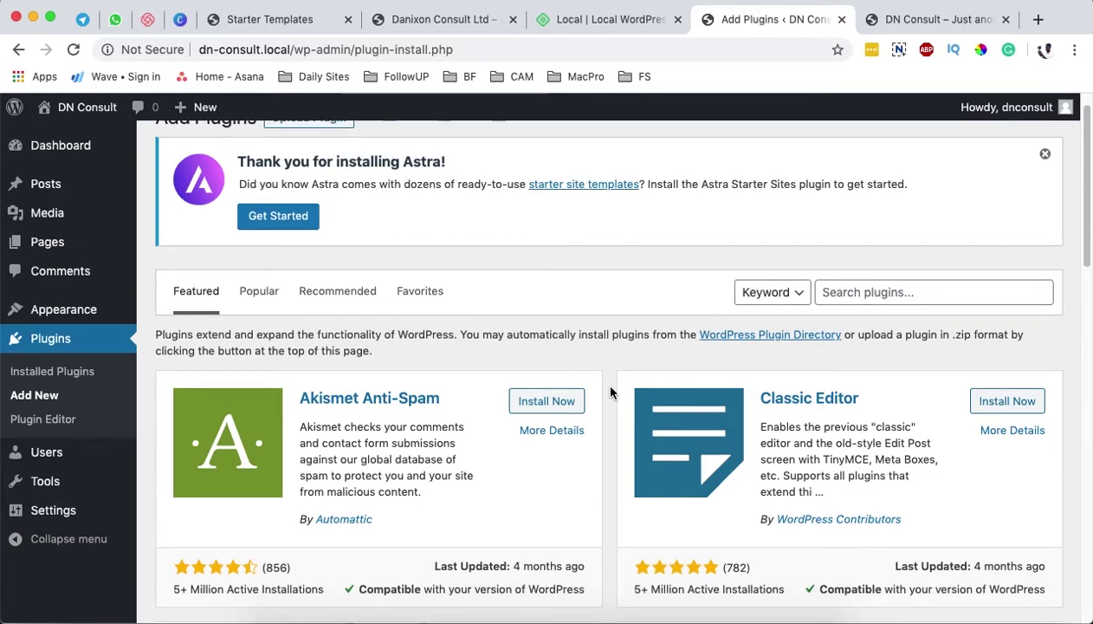
scroll(610, 393, "down", 1)
scroll(610, 392, "down", 1)
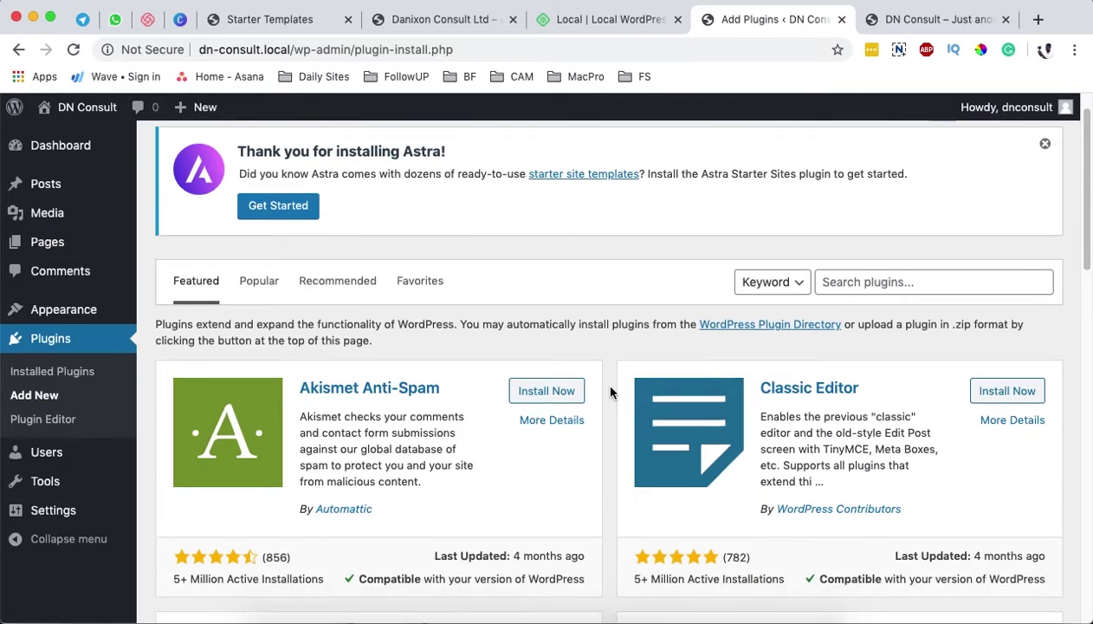
left_click(859, 283)
type("sta")
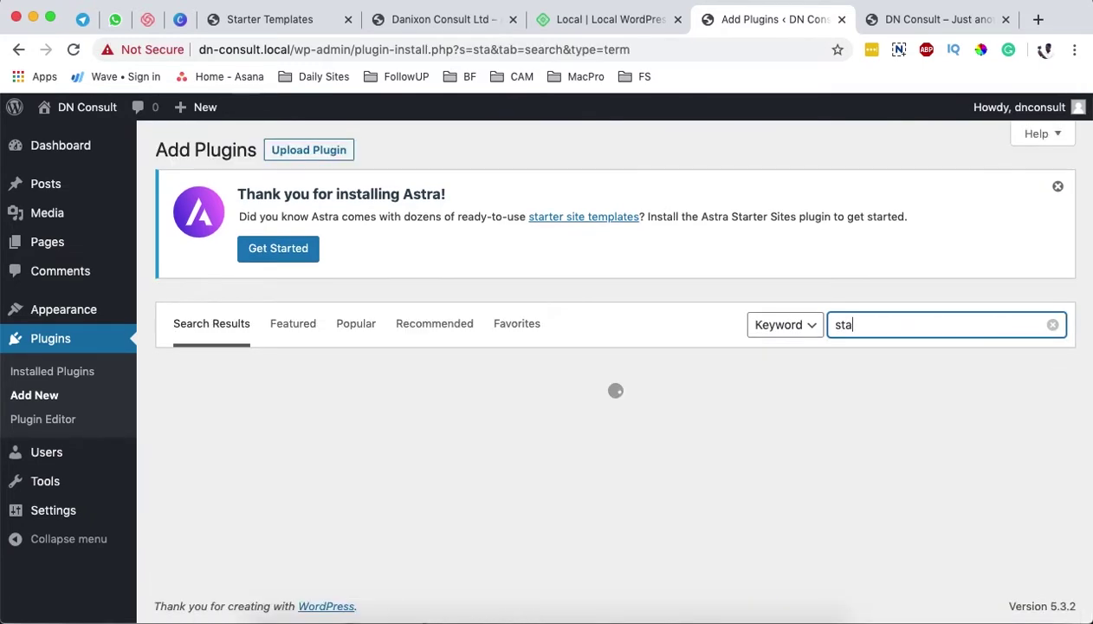
type("rter")
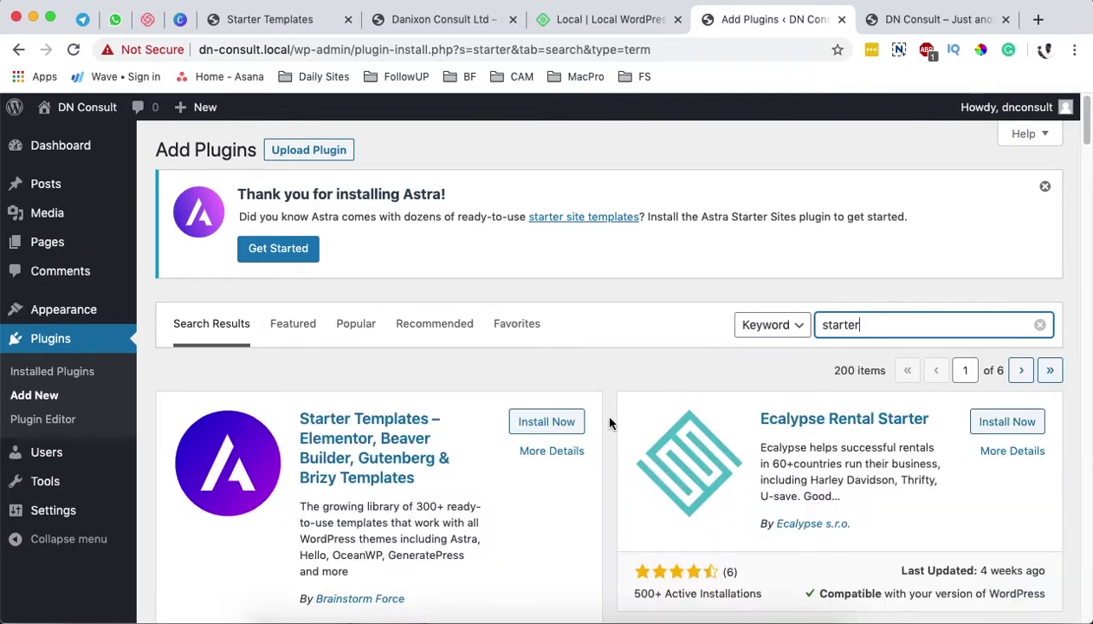
- Install and activate the "Starter Templates – Elementor, Beaver Builder, Gutenberg & Brizy Templates" plugin by Brainstorm Force
scroll(609, 422, "down", 2)
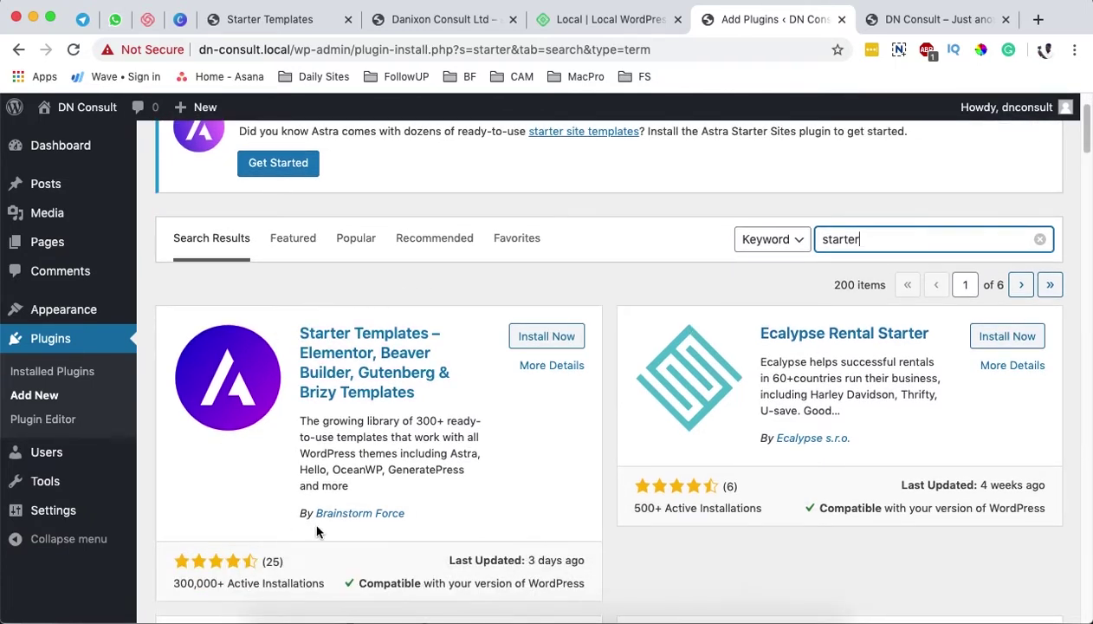
scroll(403, 414, "down", 2)
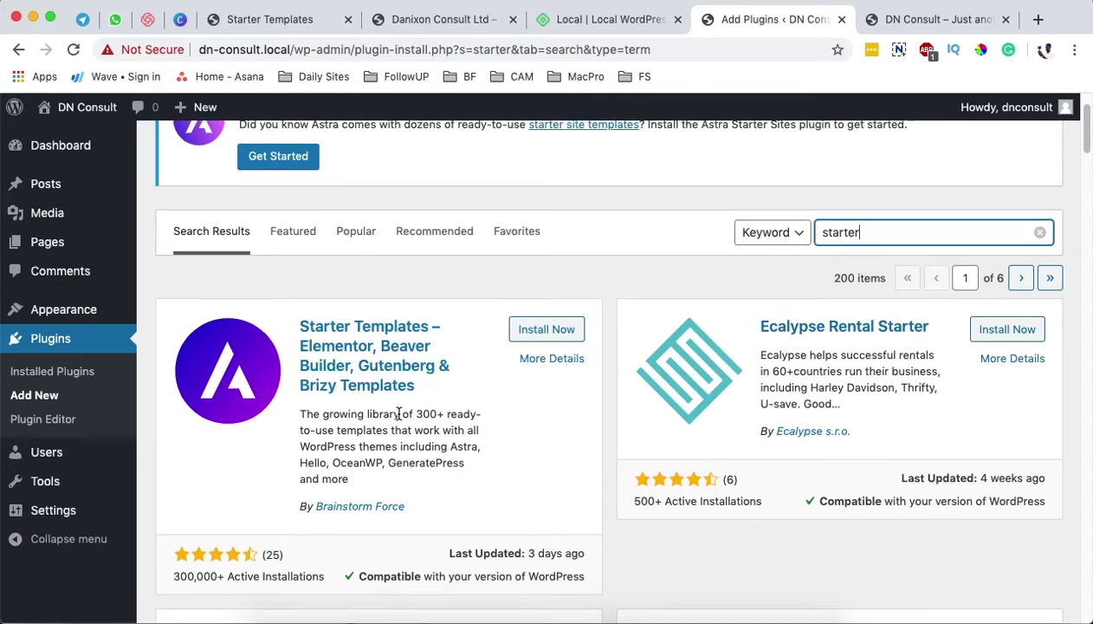
left_click(198, 495)
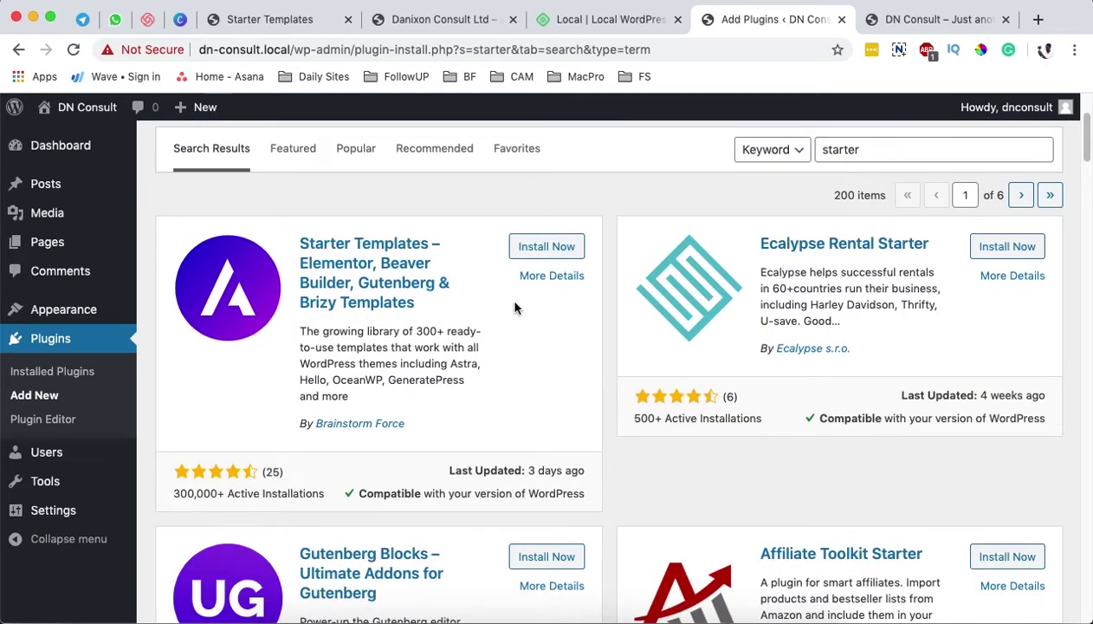
left_click(534, 247)
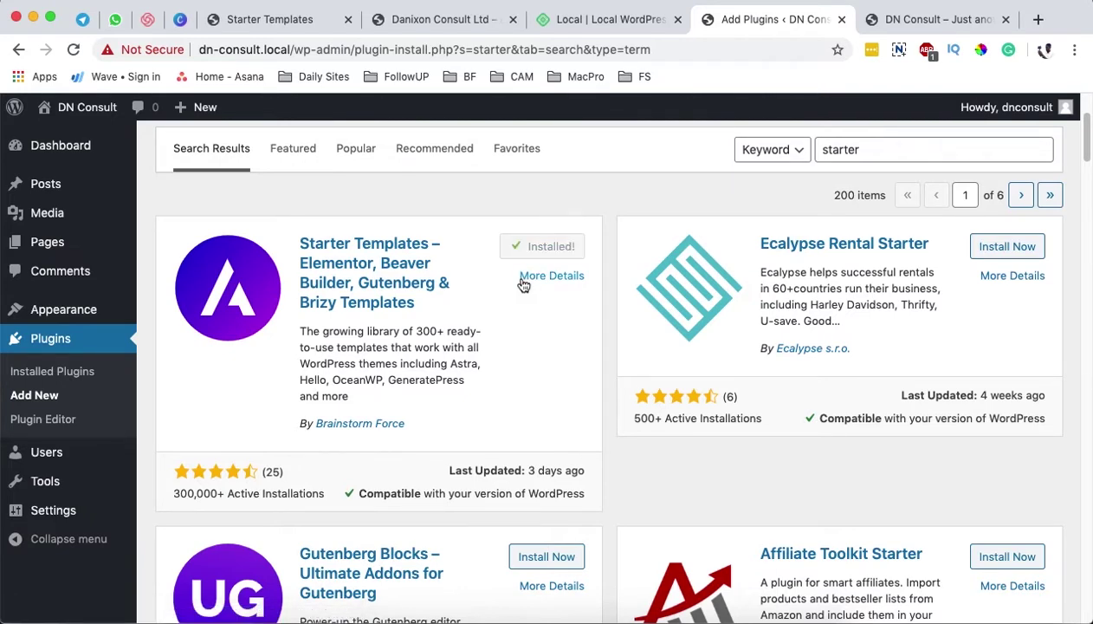
left_click(523, 249)
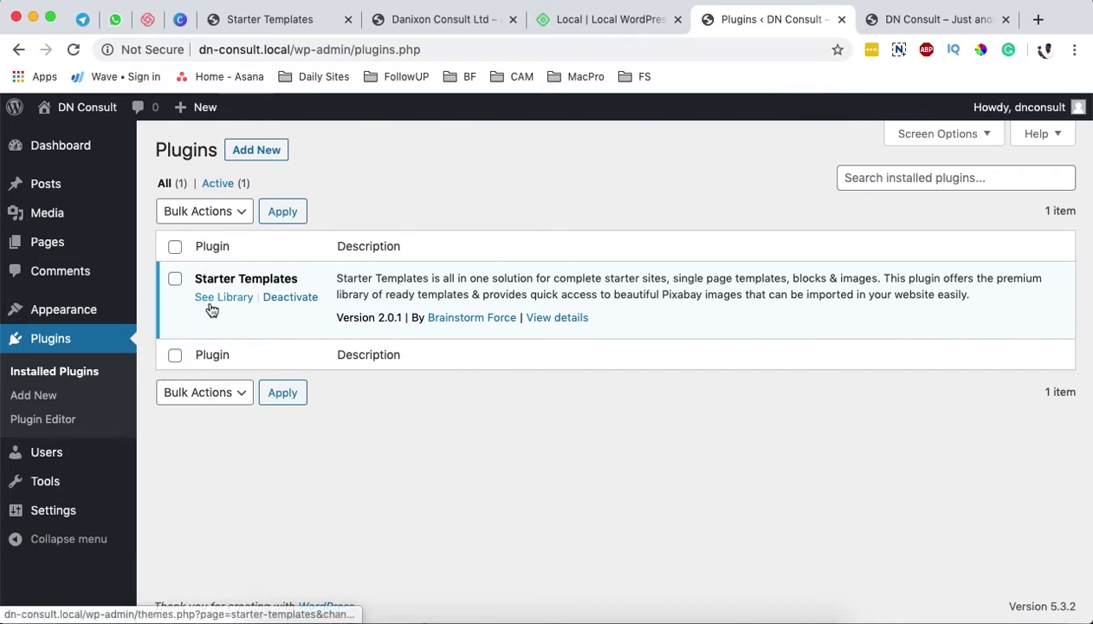
- Review the DN Consult site's current front page, and return to the installed plugins list
left_click(931, 19)
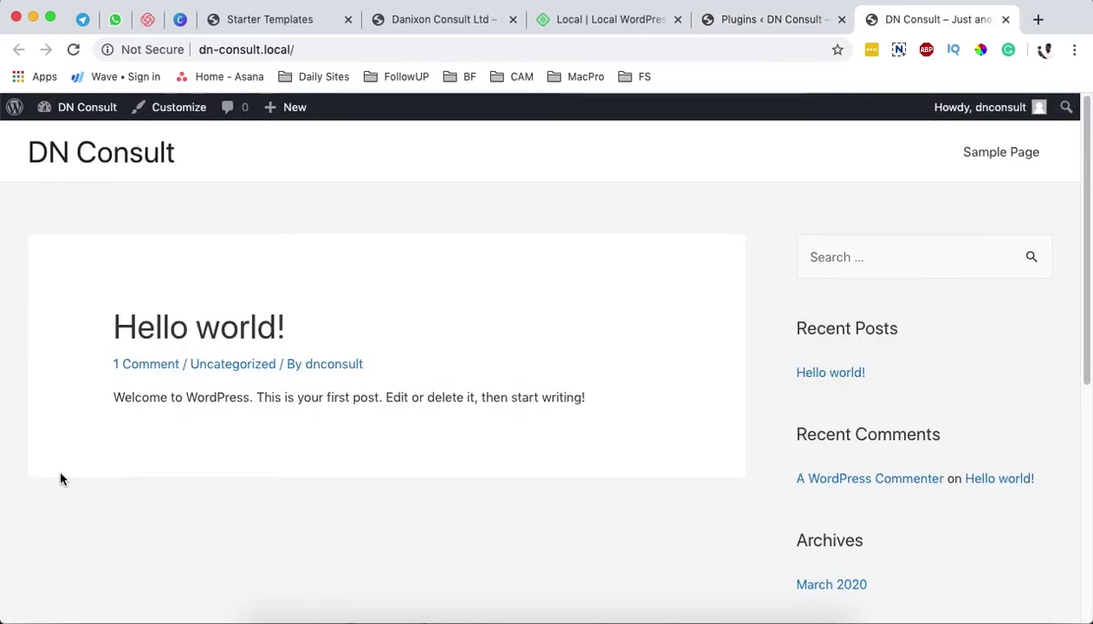
scroll(589, 442, "down", 5)
scroll(598, 441, "up", 5)
left_click(756, 23)
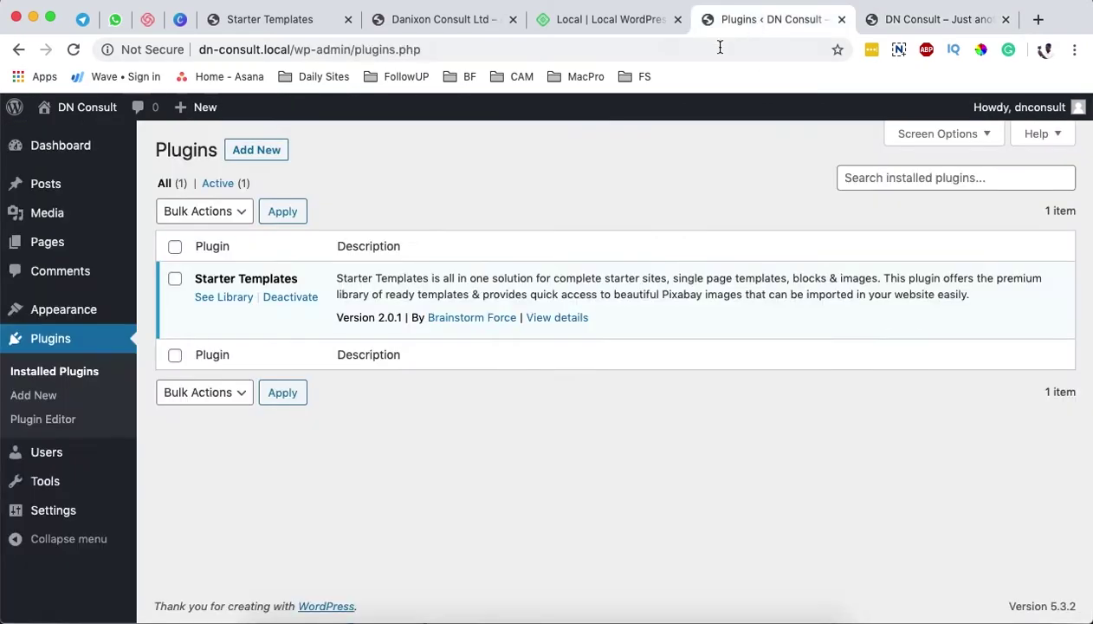
- Open the Starter Templates library and choose Elementor as the page builder
left_click(224, 298)
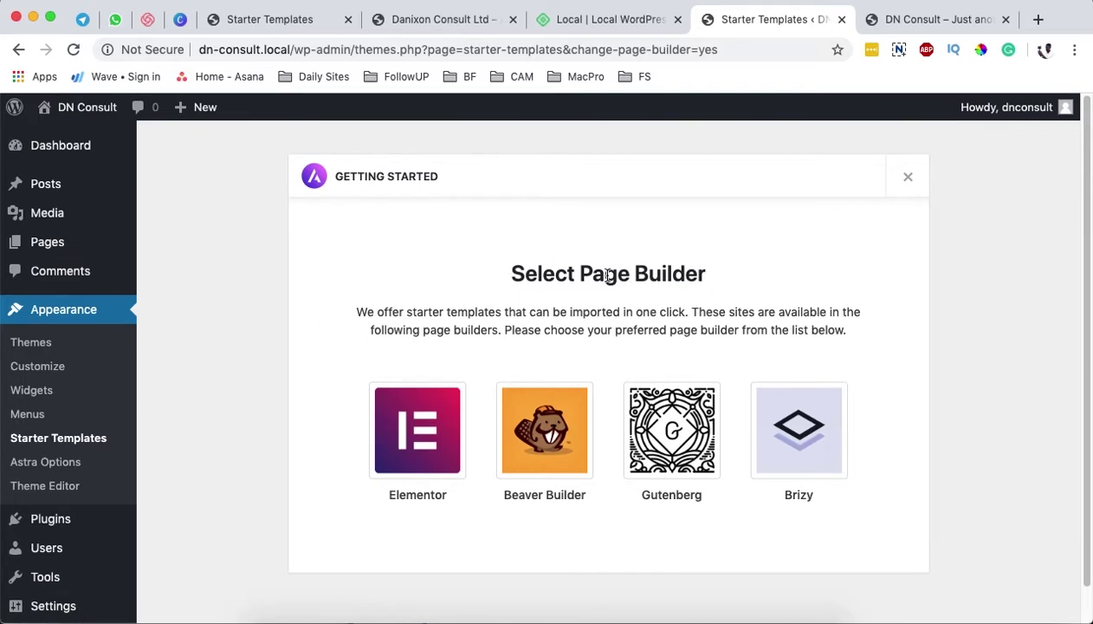
left_click_drag(582, 274, 708, 266)
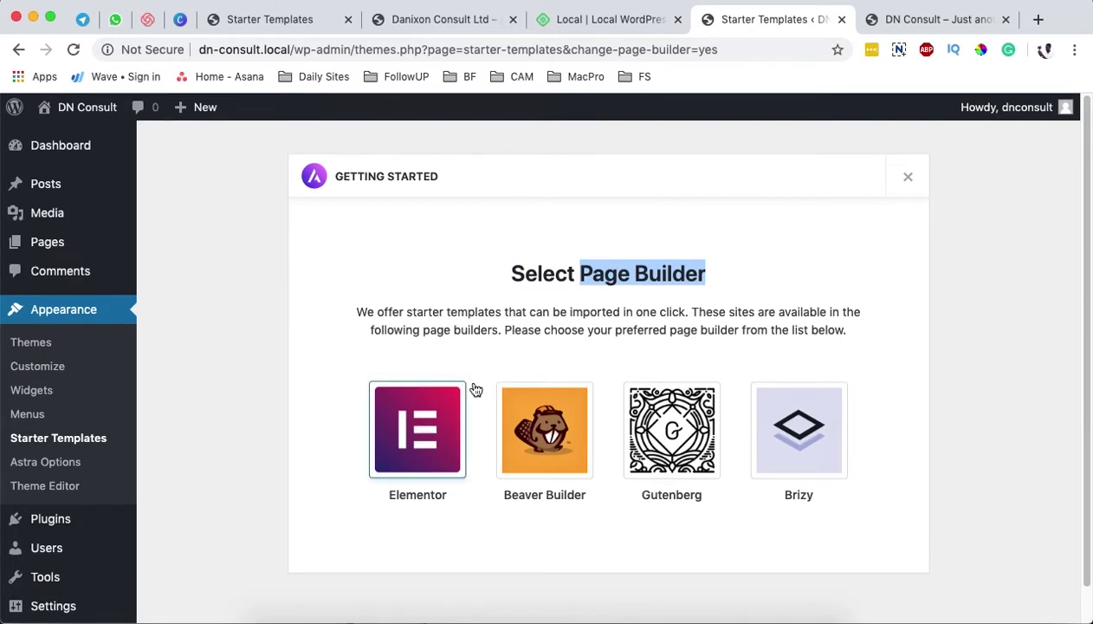
left_click(414, 425)
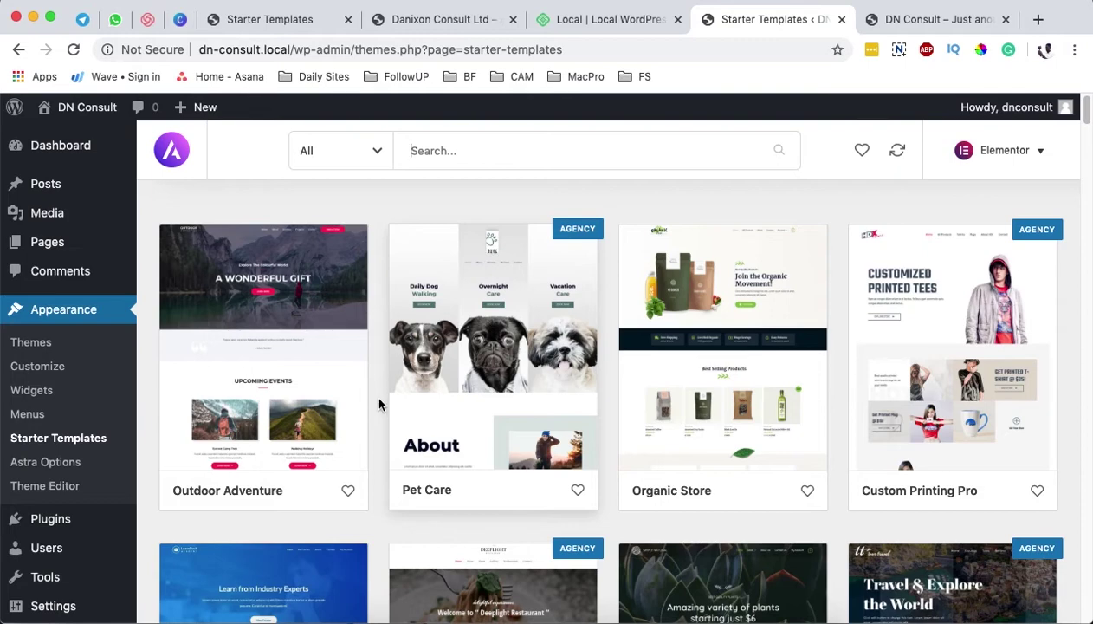
- Filter the template library to free templates in the Business category and browse them
scroll(379, 403, "down", 10)
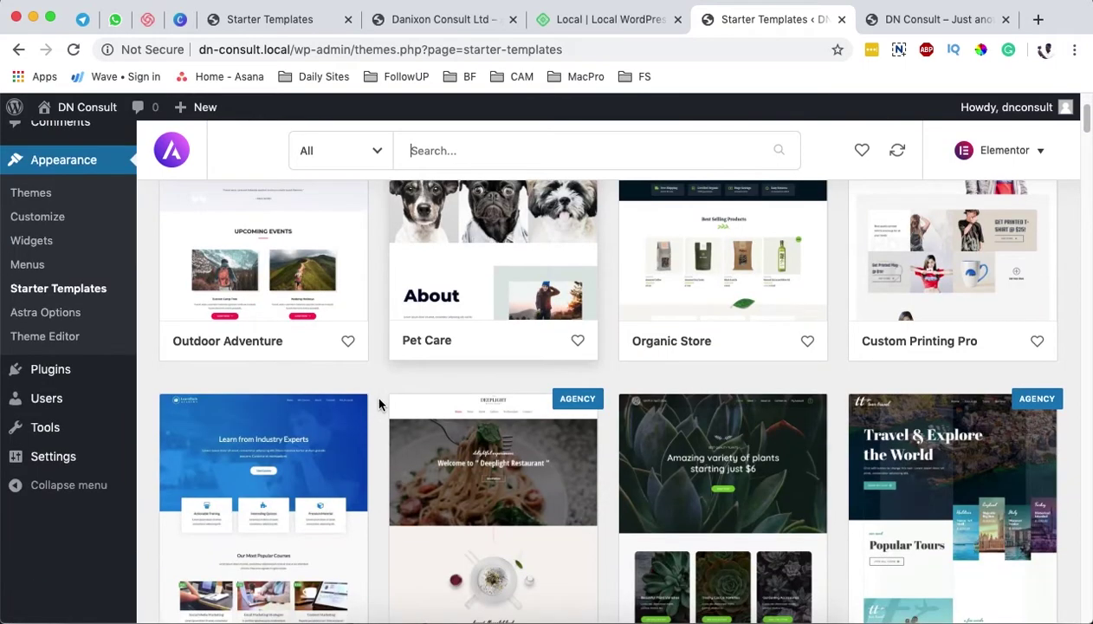
scroll(378, 404, "up", 10)
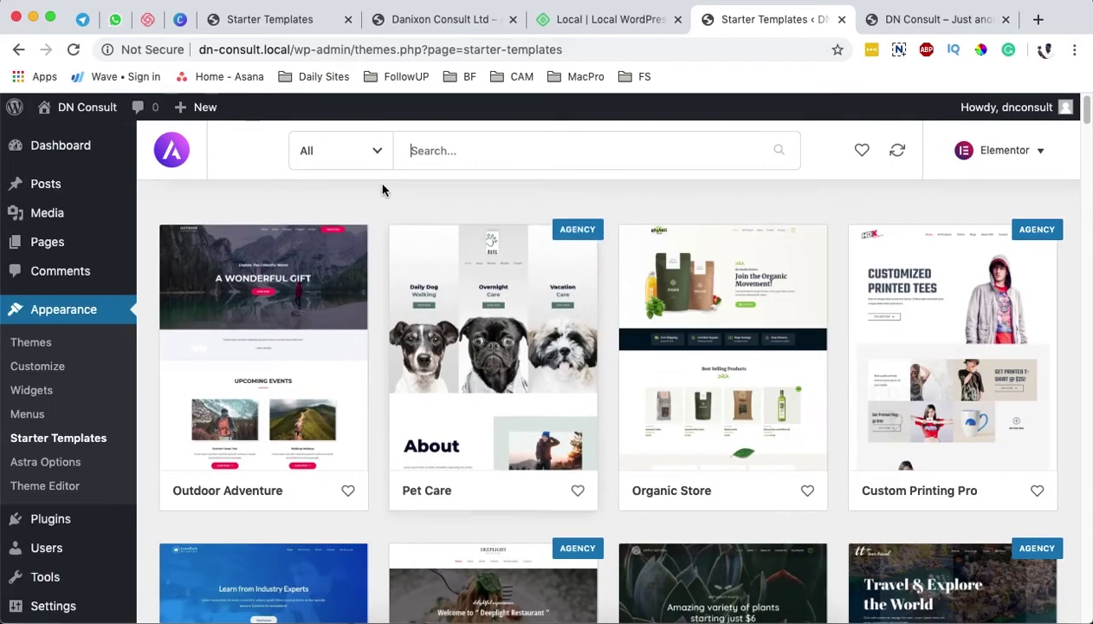
left_click(376, 152)
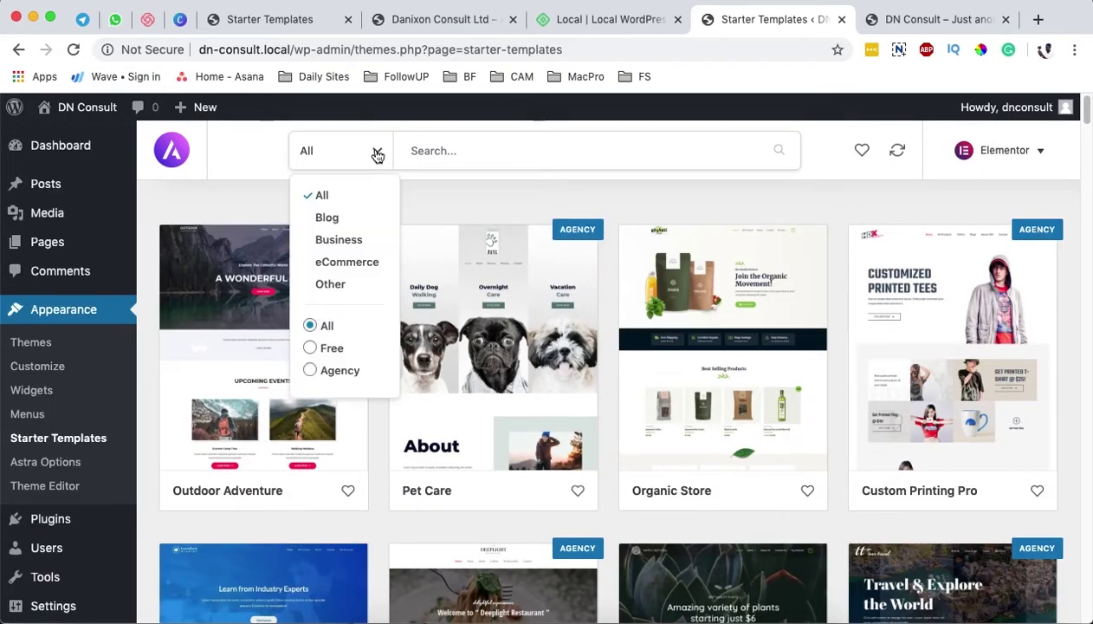
left_click(326, 352)
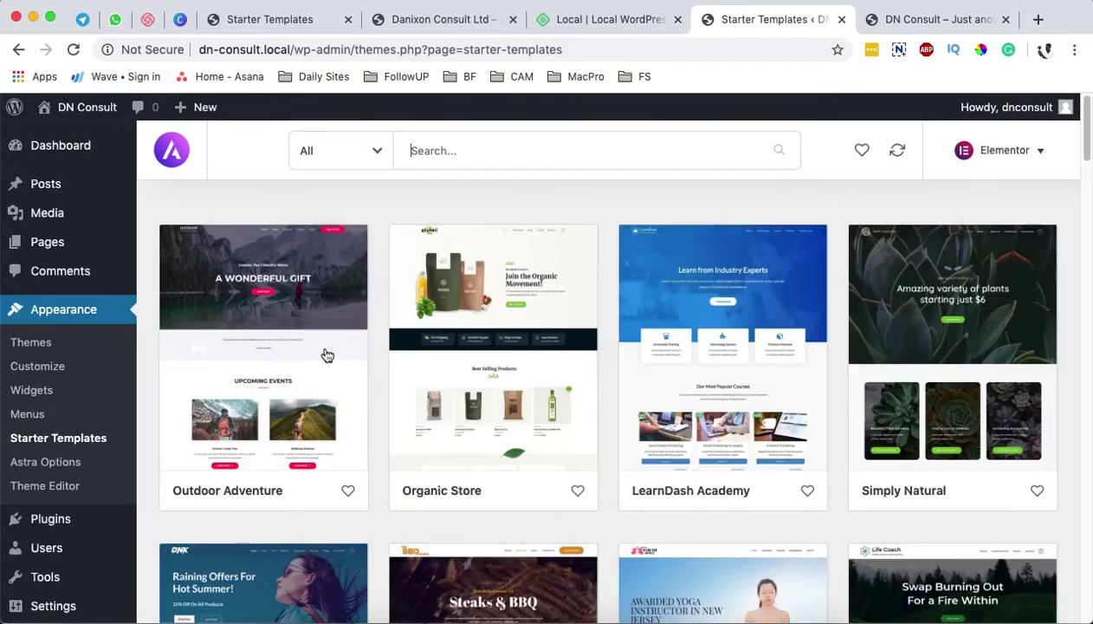
left_click(375, 151)
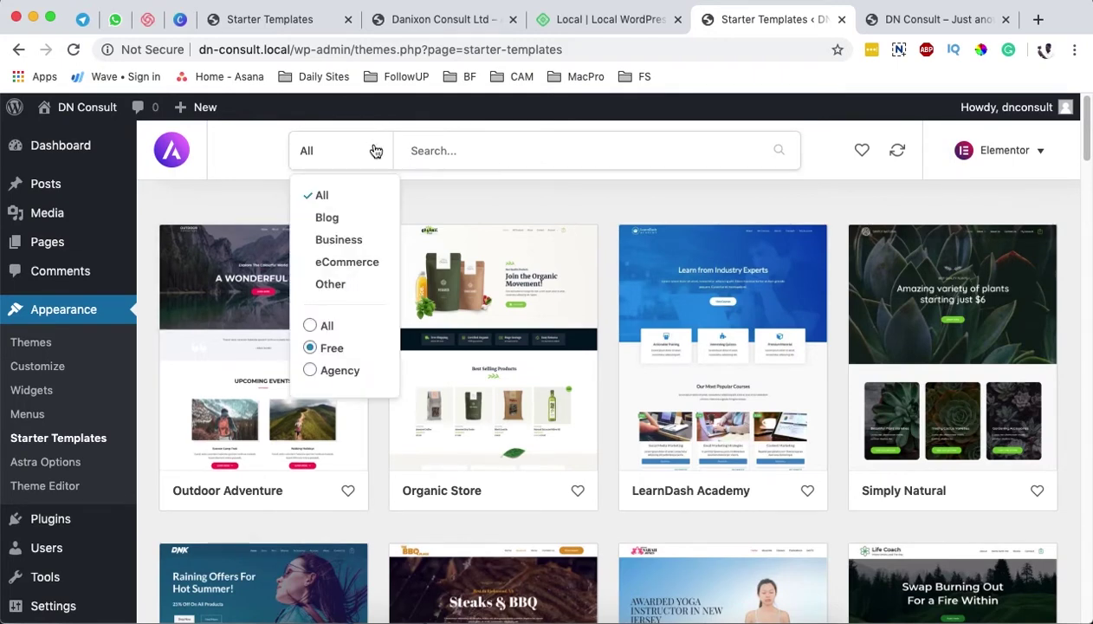
left_click(339, 240)
scroll(1057, 310, "down", 1)
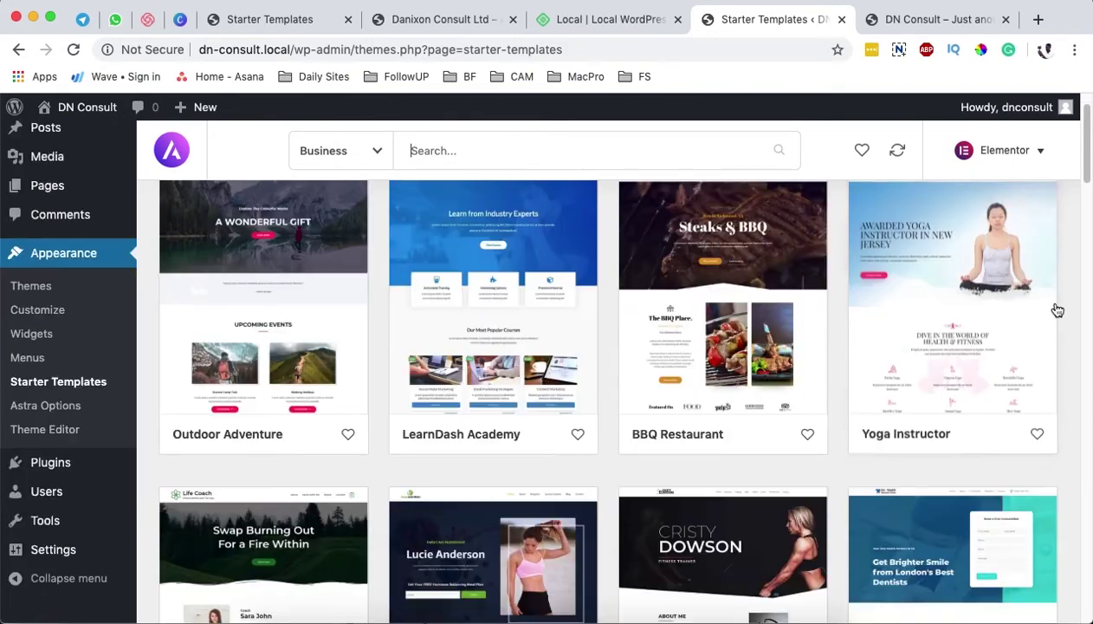
scroll(700, 470, "down", 8)
scroll(756, 433, "up", 10)
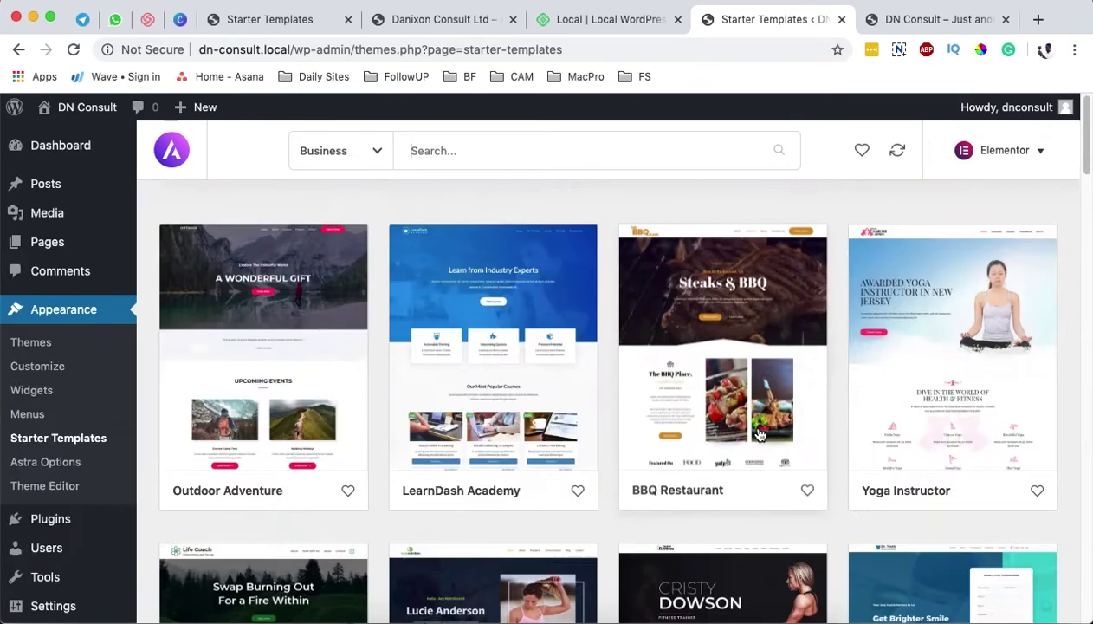
- Reselect Elementor as the page builder and browse the unfiltered template library
left_click(1040, 154)
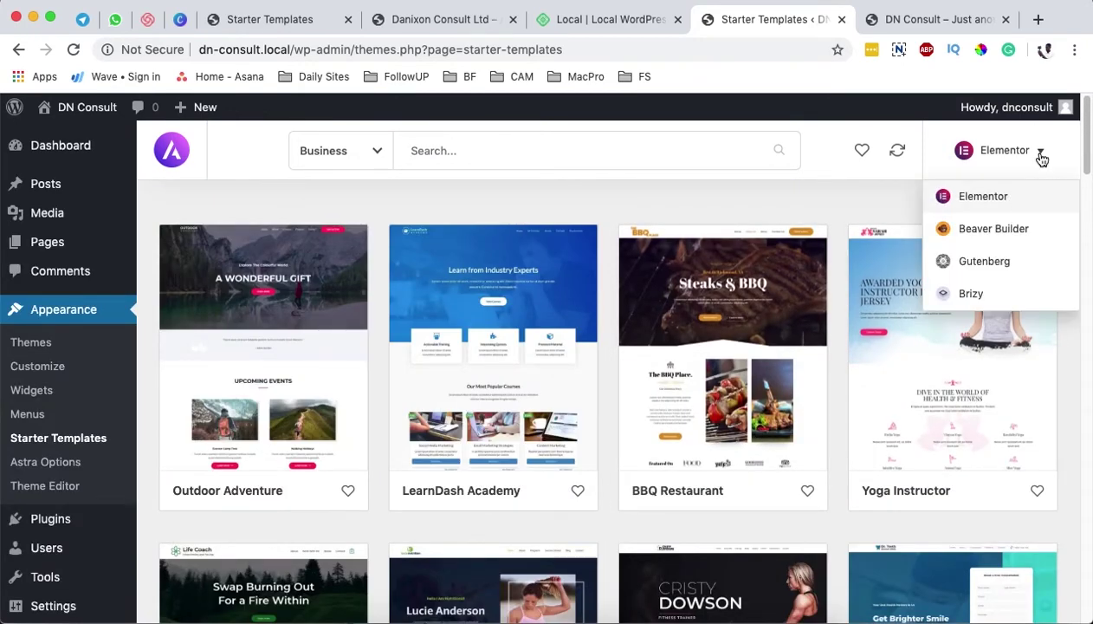
left_click(979, 197)
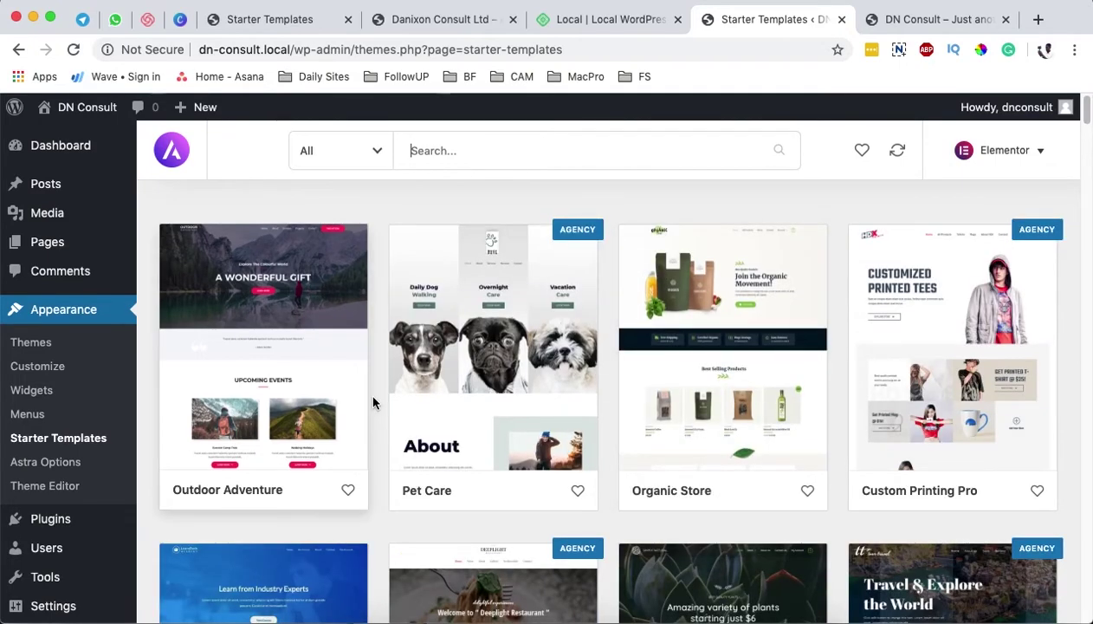
scroll(372, 401, "down", 10)
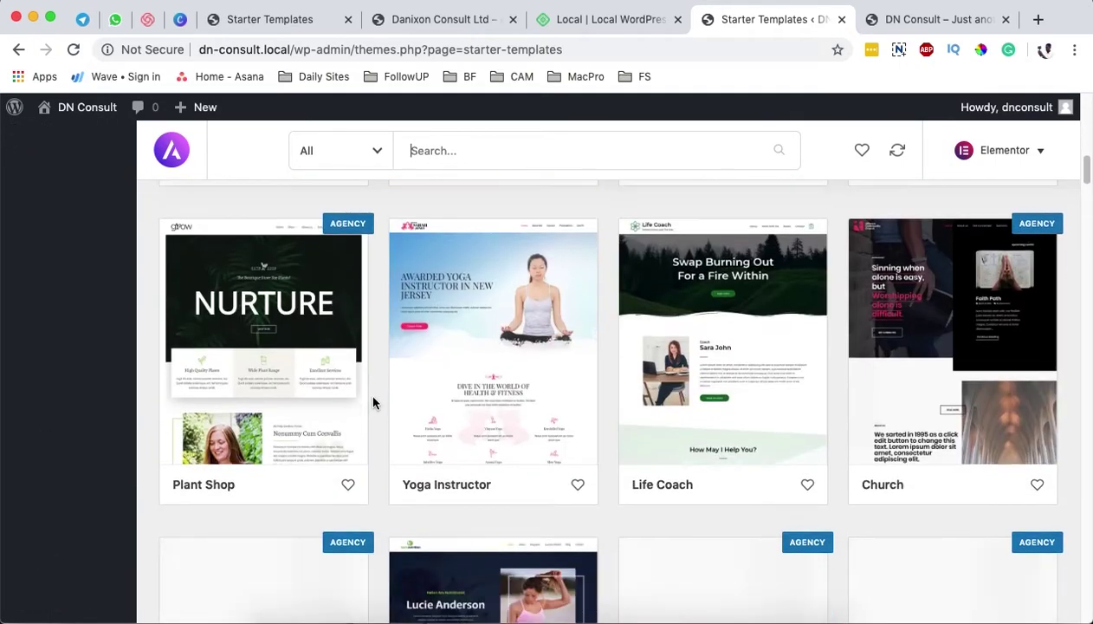
scroll(372, 401, "down", 6)
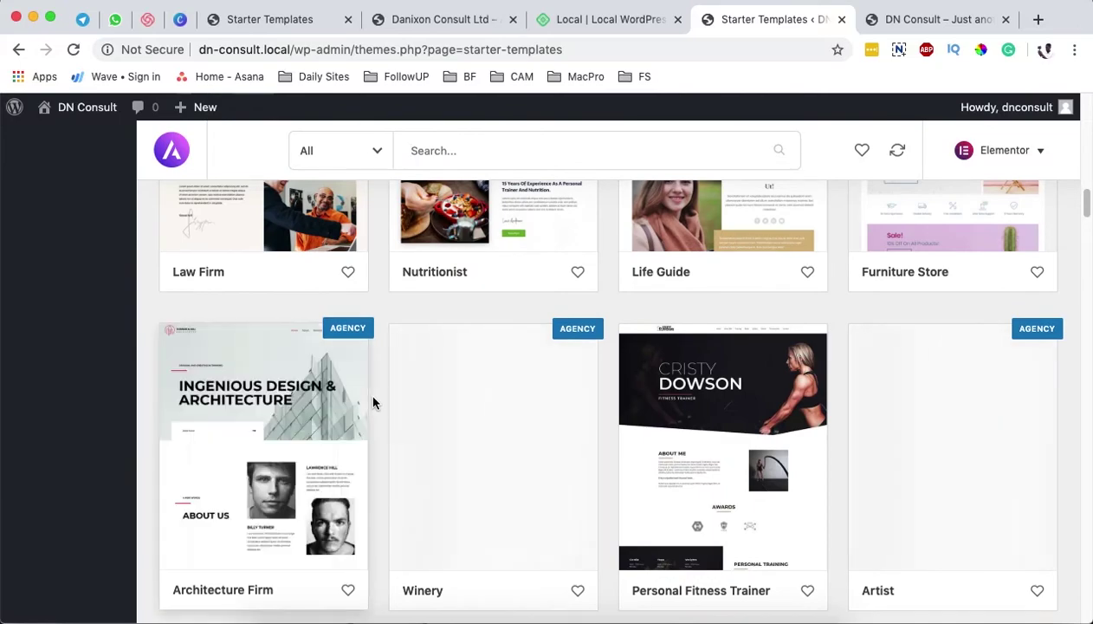
scroll(372, 401, "up", 15)
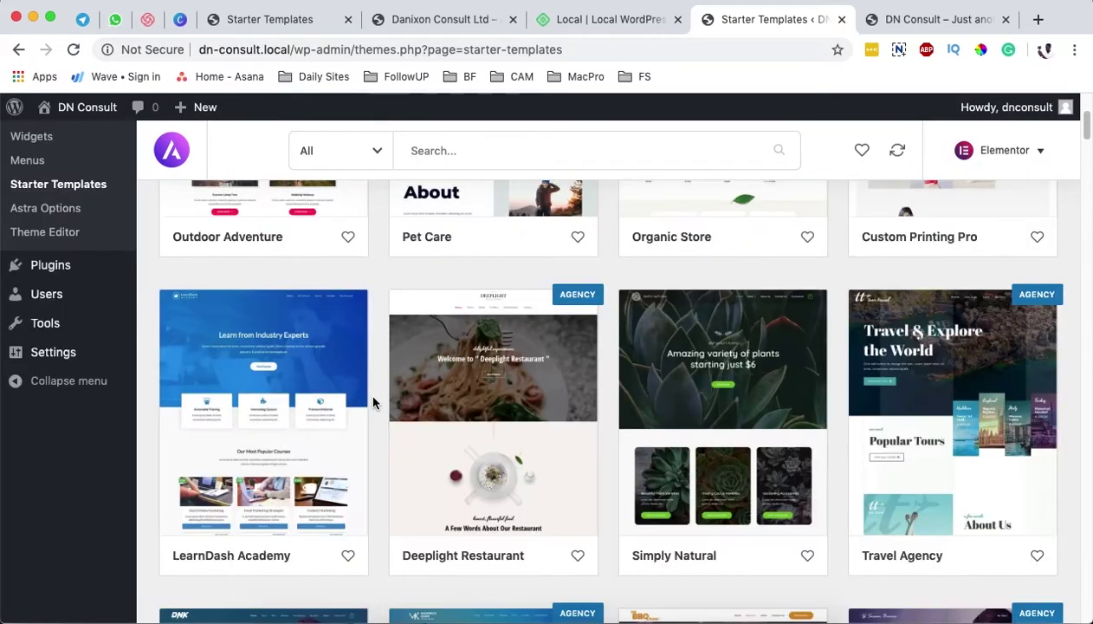
scroll(373, 397, "up", 3)
scroll(363, 437, "down", 5)
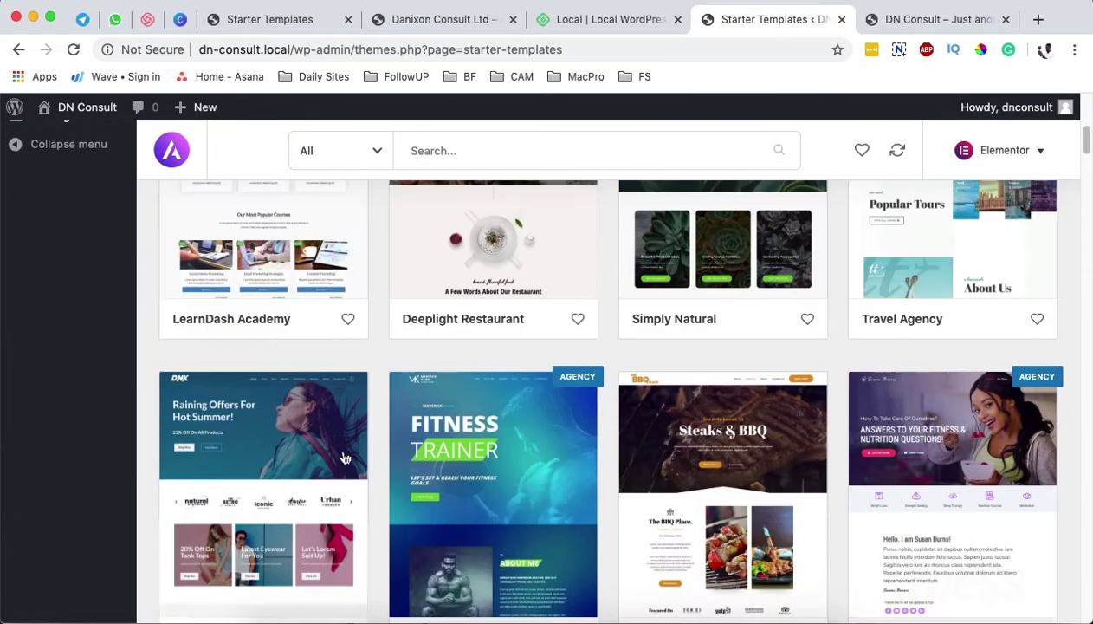
scroll(368, 226, "down", 5)
- Limit the library to the Business category and Free templates, and look through the designs for a suitable one
left_click(371, 148)
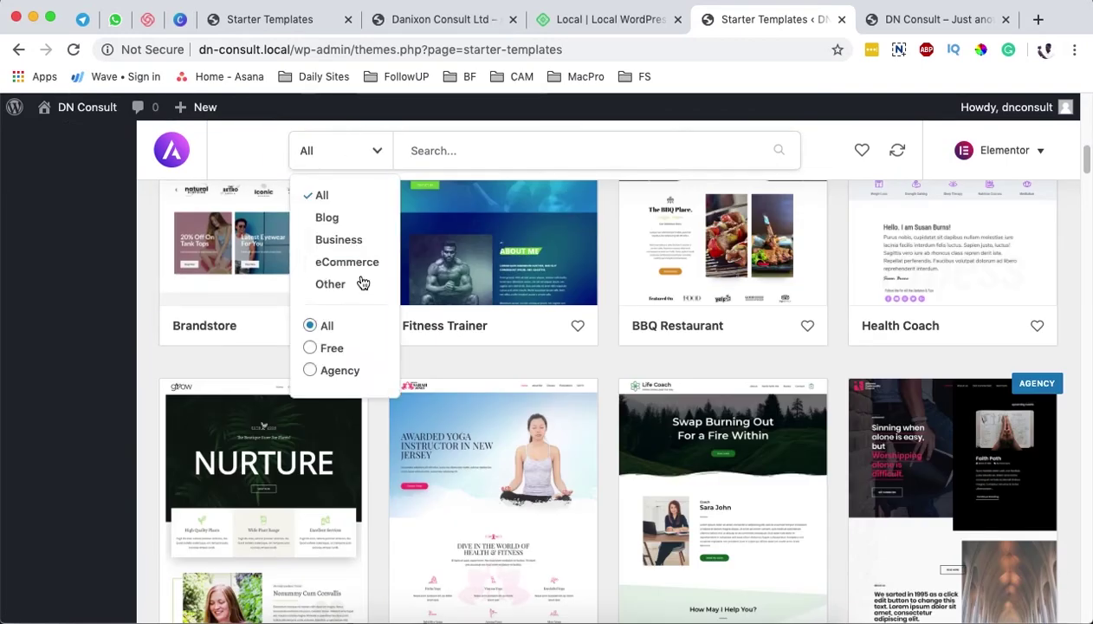
left_click(338, 239)
left_click(334, 165)
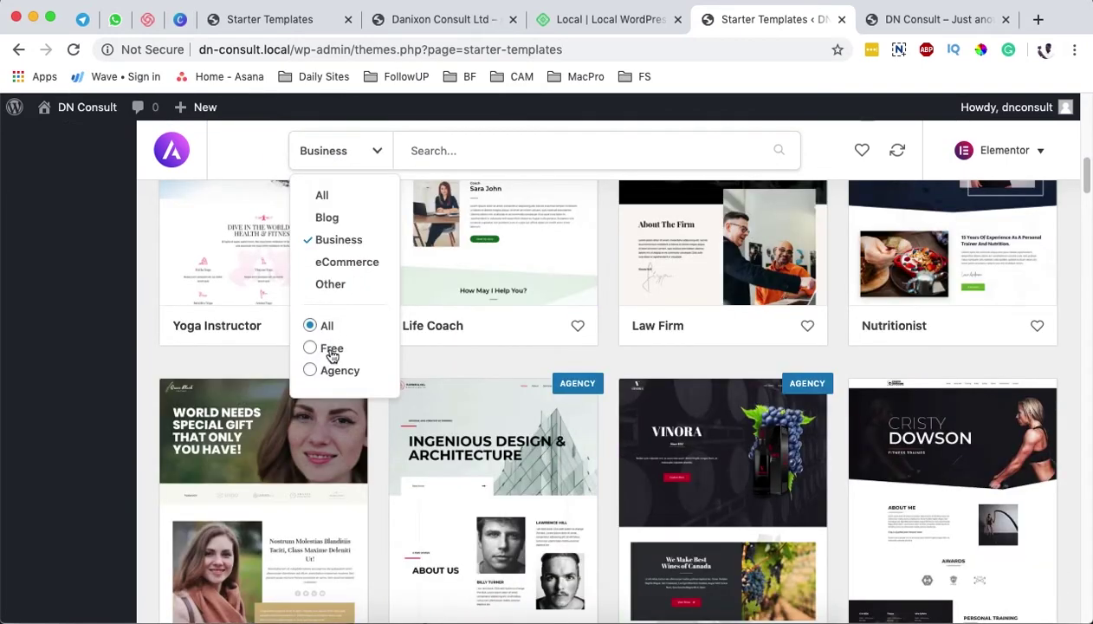
left_click(331, 348)
scroll(380, 355, "down", 6)
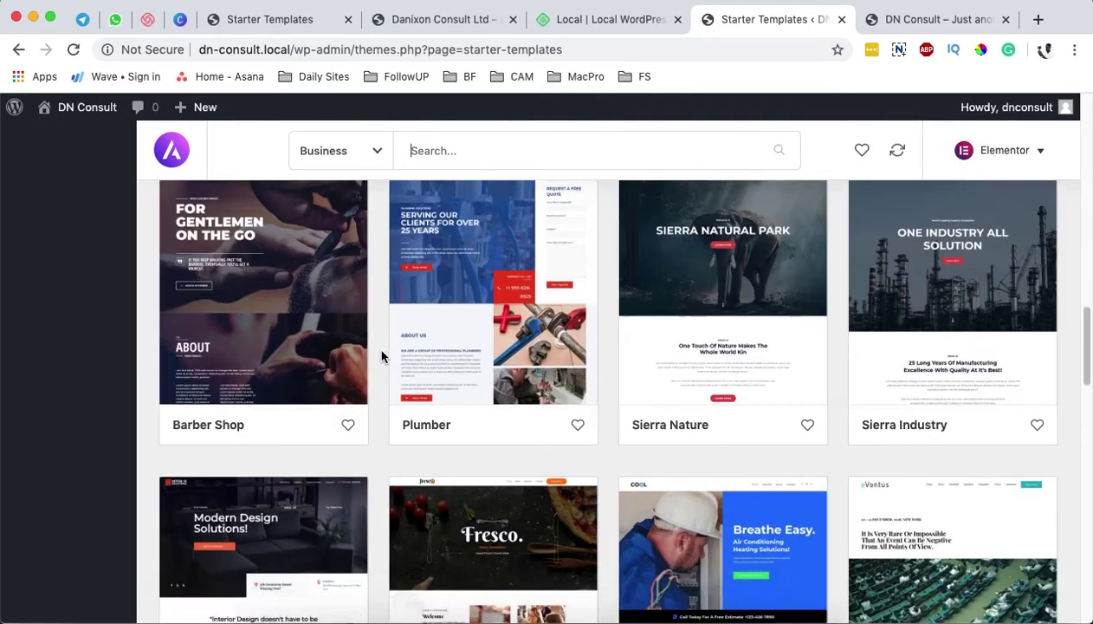
scroll(379, 356, "down", 5)
scroll(378, 357, "up", 1)
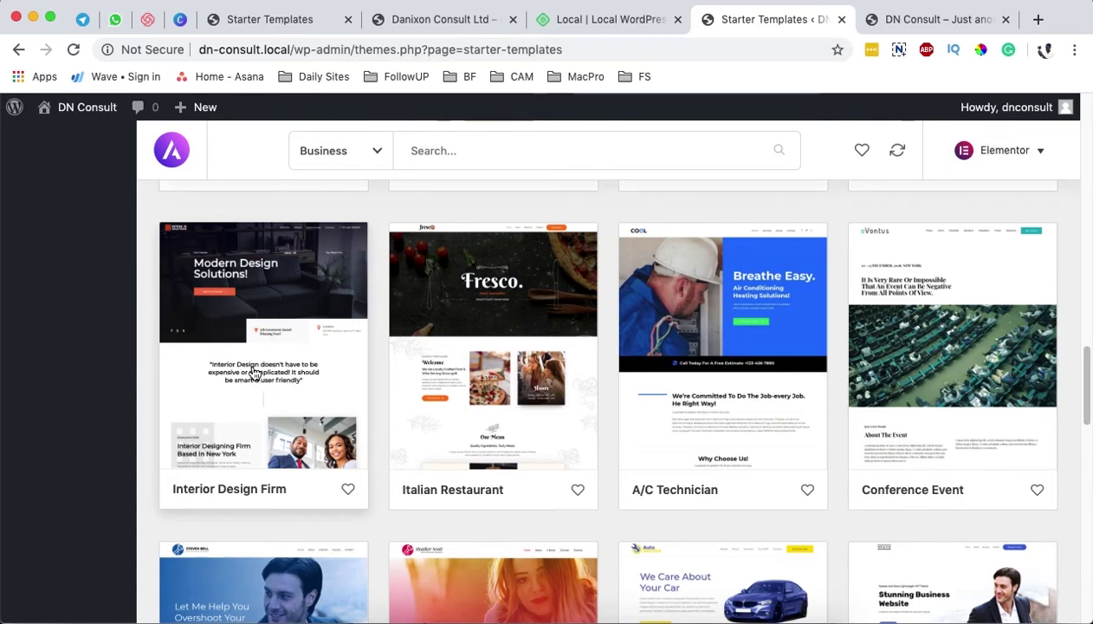
scroll(260, 373, "down", 6)
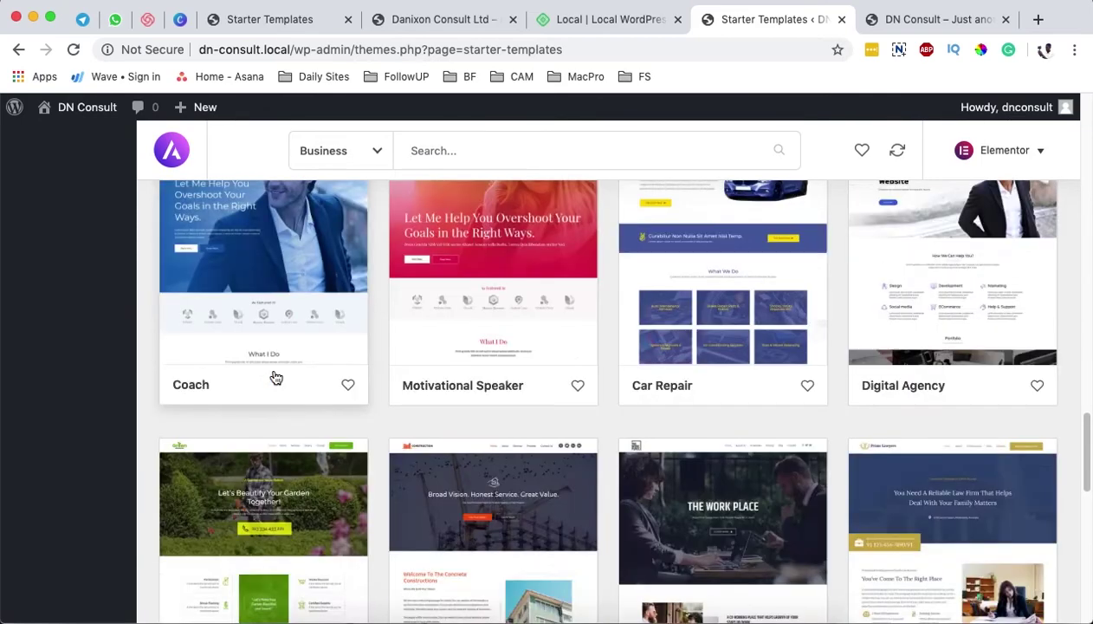
scroll(937, 457, "down", 5)
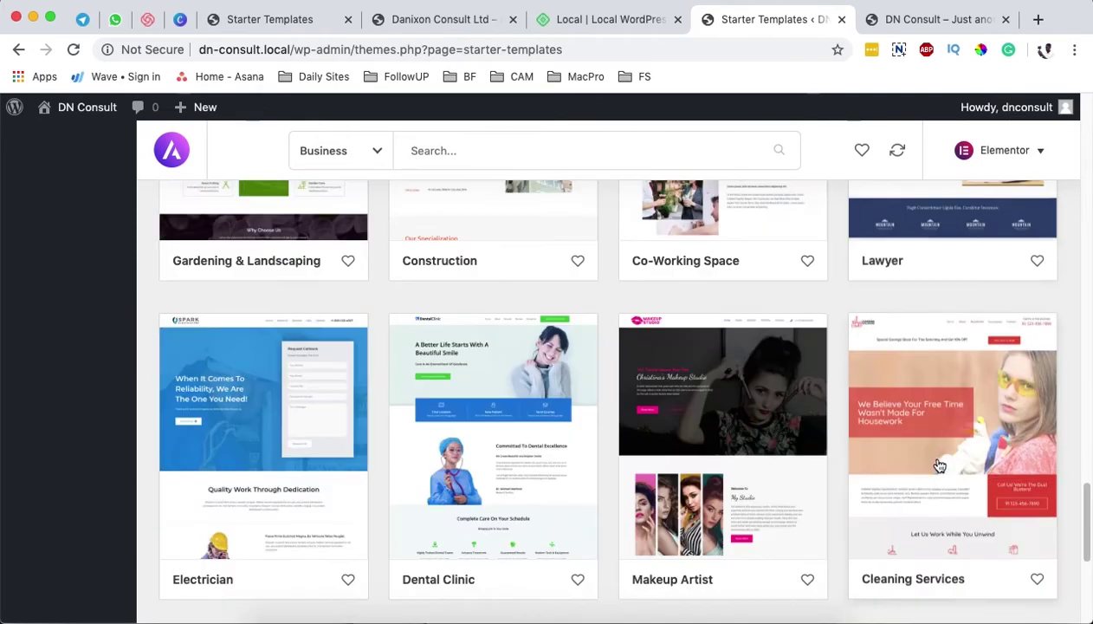
scroll(936, 456, "up", 8)
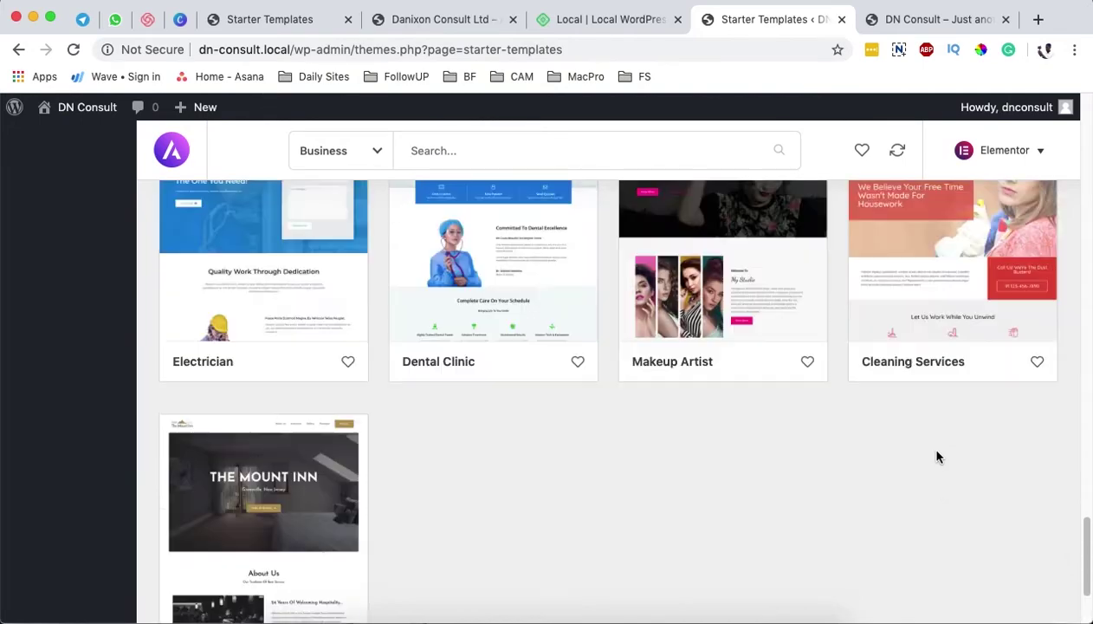
- Open the Interior Design Firm template and look through its Home and Portfolio page previews
scroll(936, 457, "up", 3)
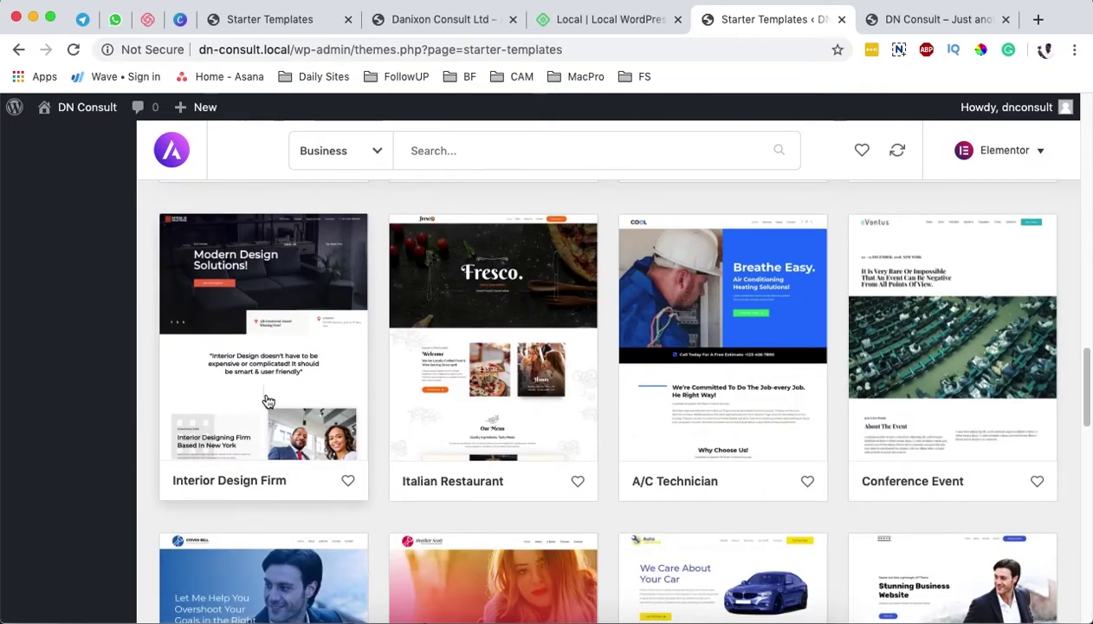
left_click(265, 394)
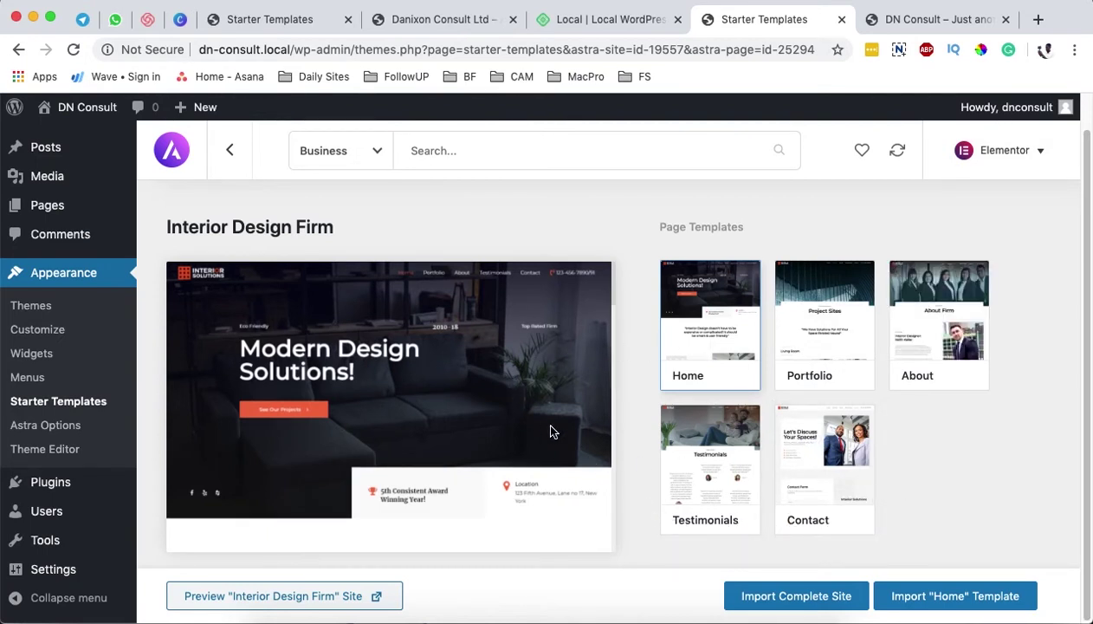
scroll(543, 419, "down", 5)
scroll(533, 438, "down", 5)
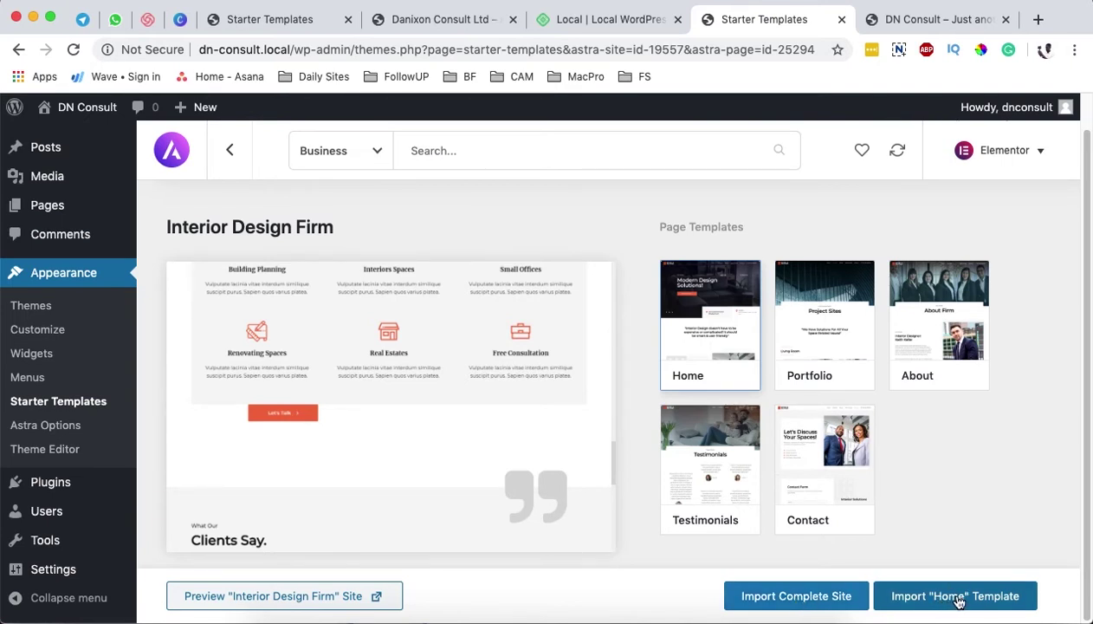
left_click(821, 378)
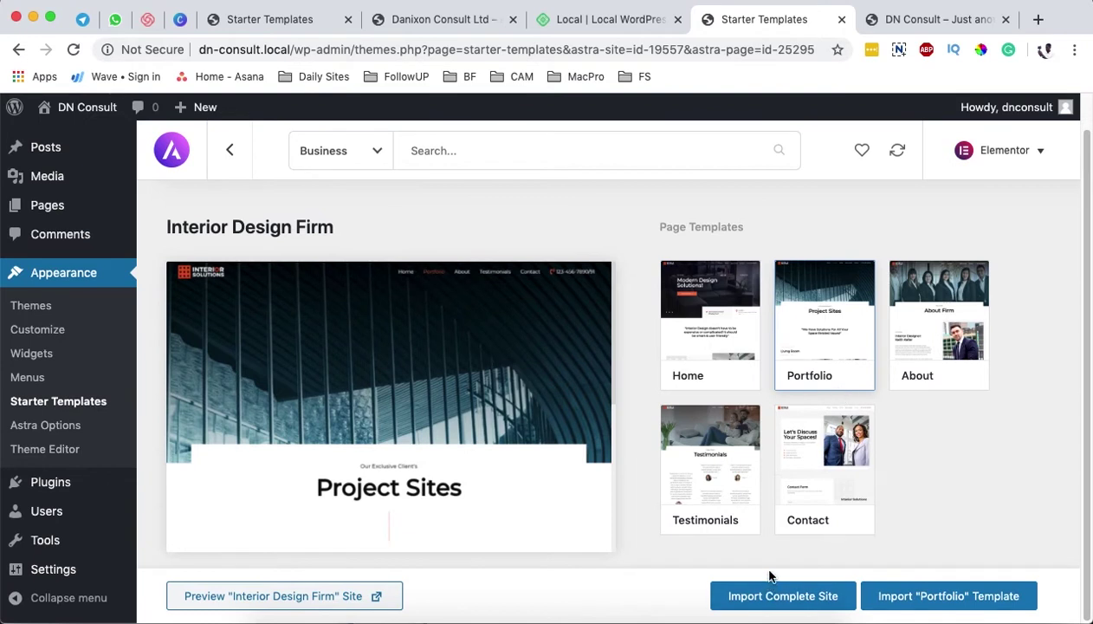
left_click(710, 386)
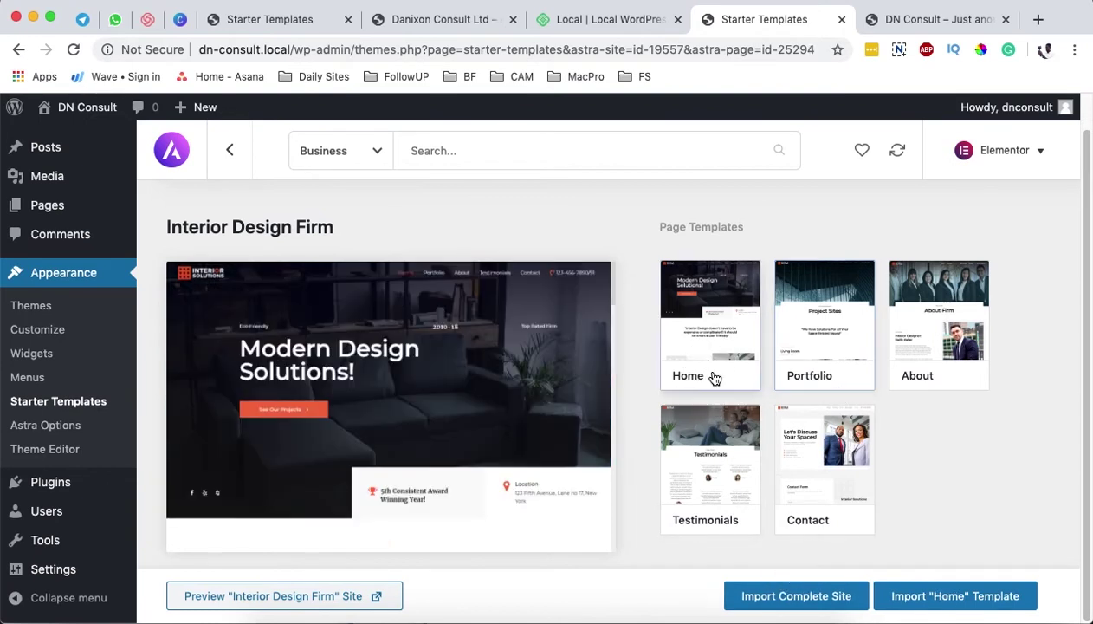
- Import the complete Interior Design Firm site with customizer settings, widgets, required plugins and content, and view the imported site
left_click(795, 596)
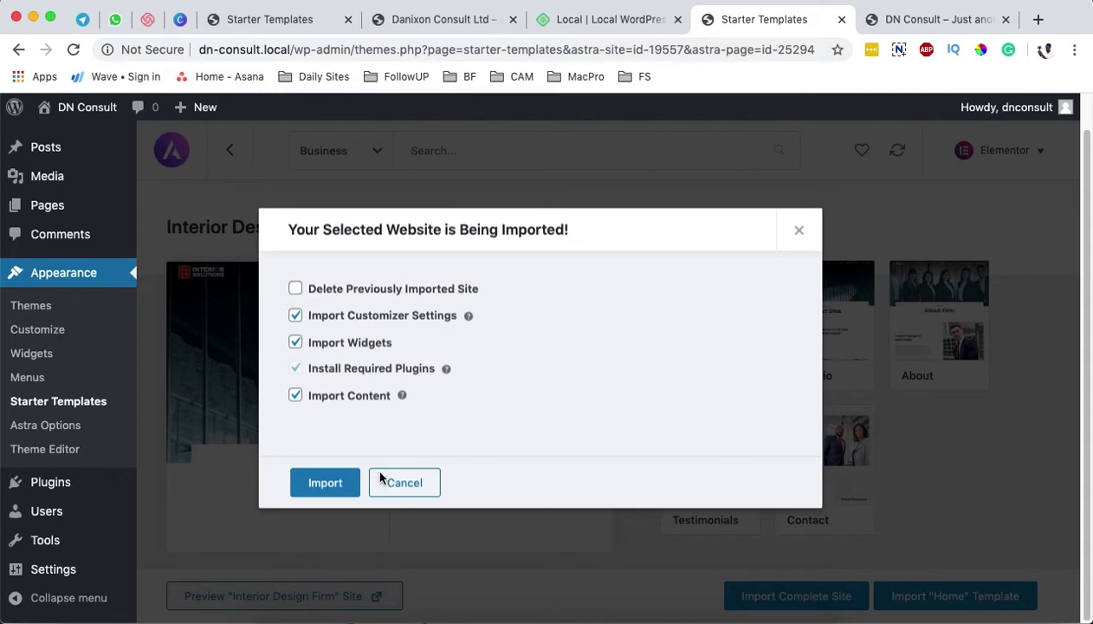
left_click(320, 492)
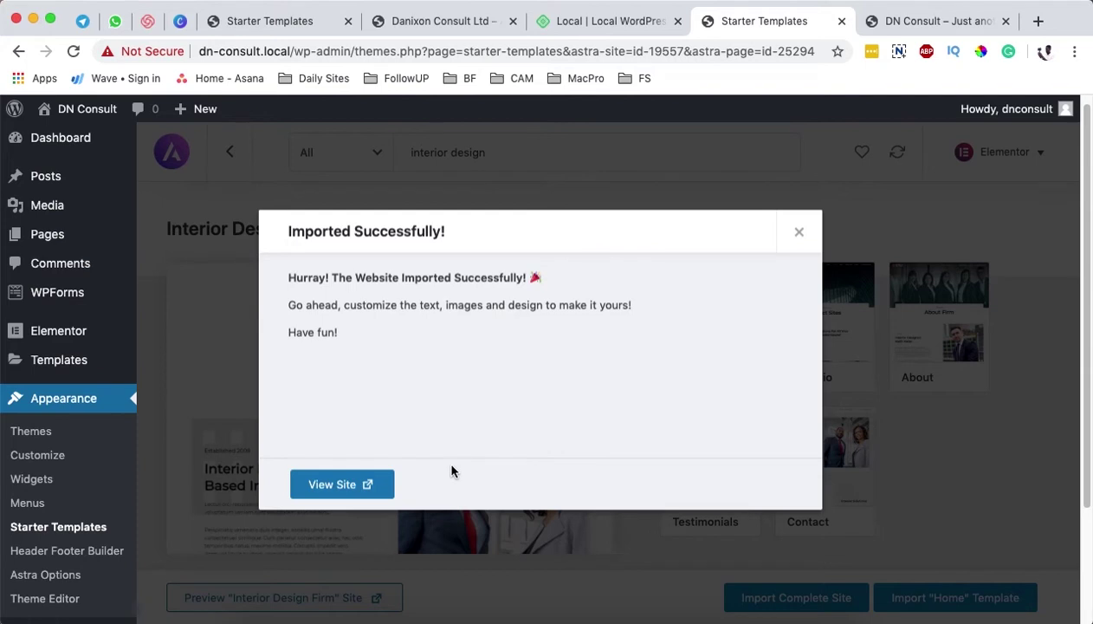
left_click(324, 490)
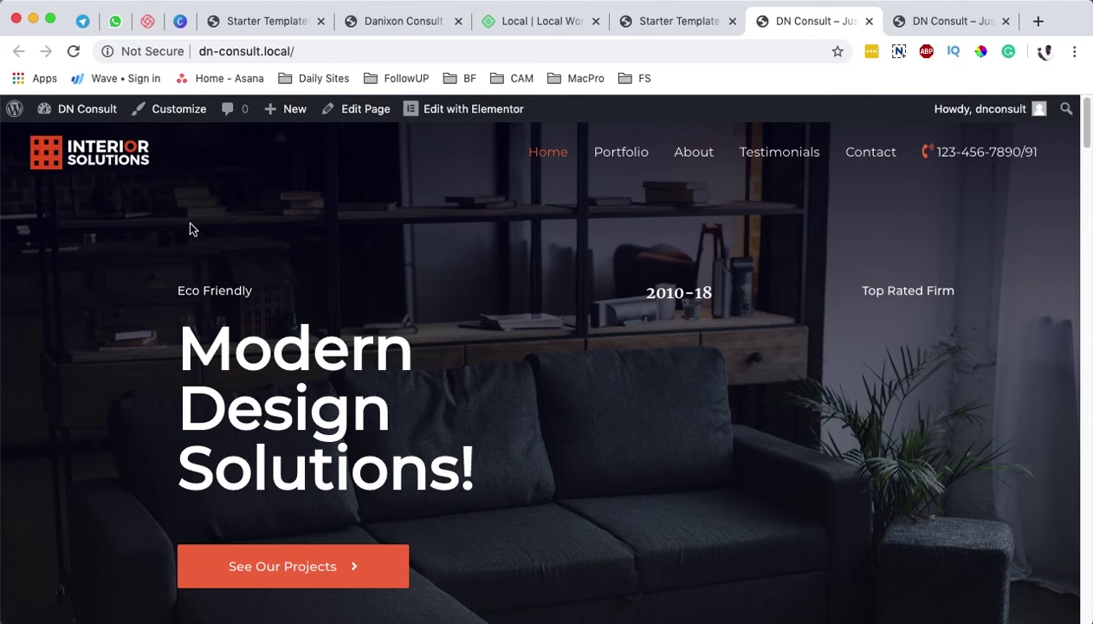
- Review the imported home page from the hero section through services and testimonials to the footer
scroll(433, 386, "down", 5)
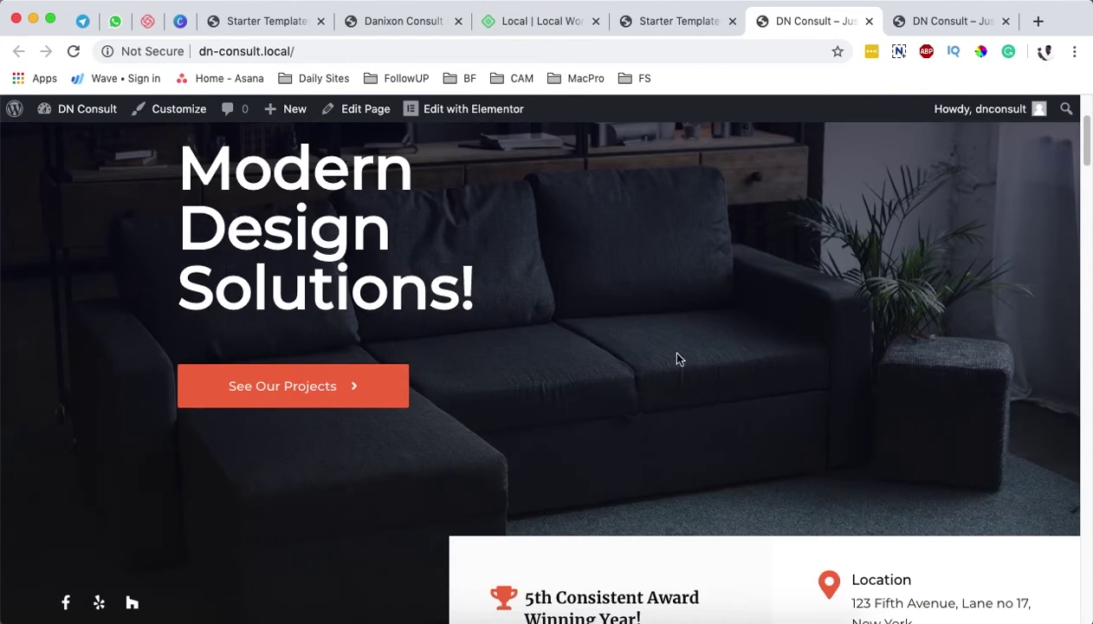
scroll(265, 320, "up", 5)
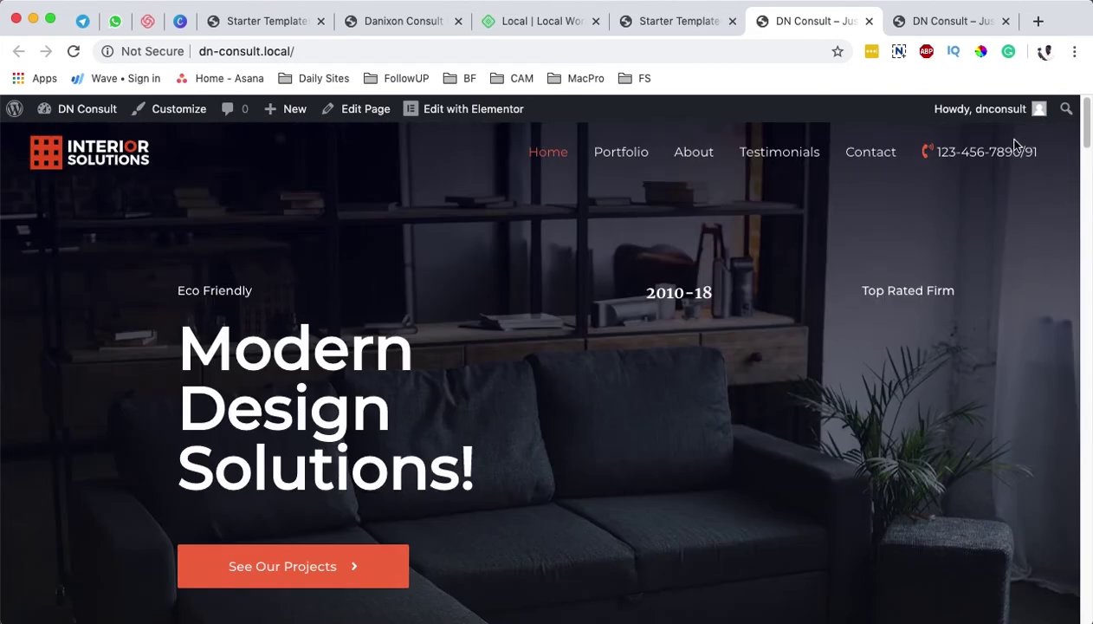
scroll(613, 361, "down", 15)
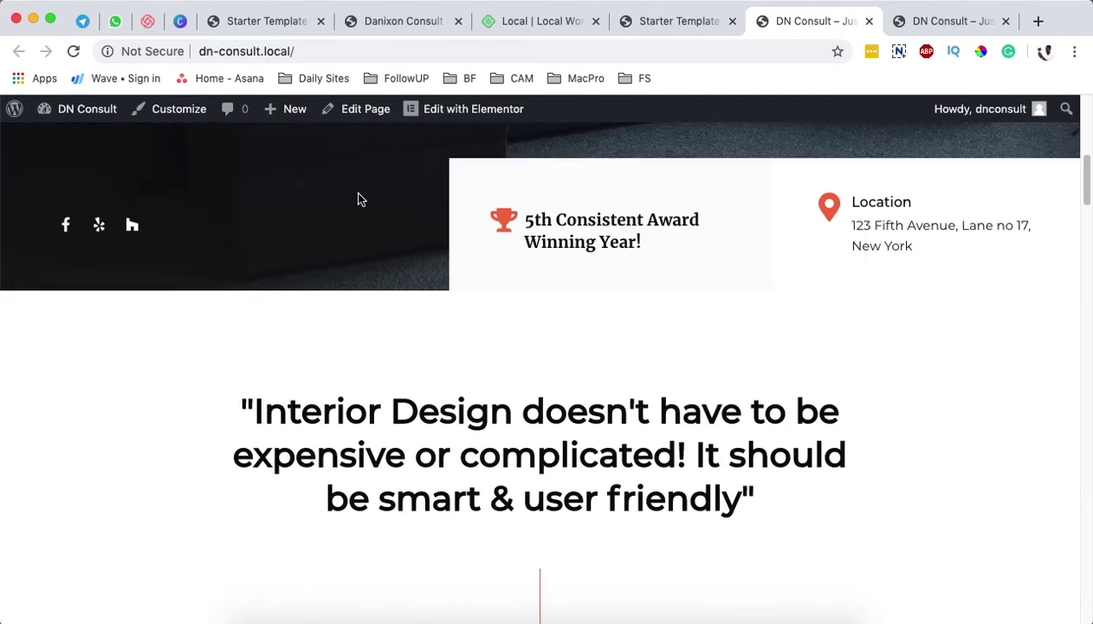
scroll(361, 297, "down", 20)
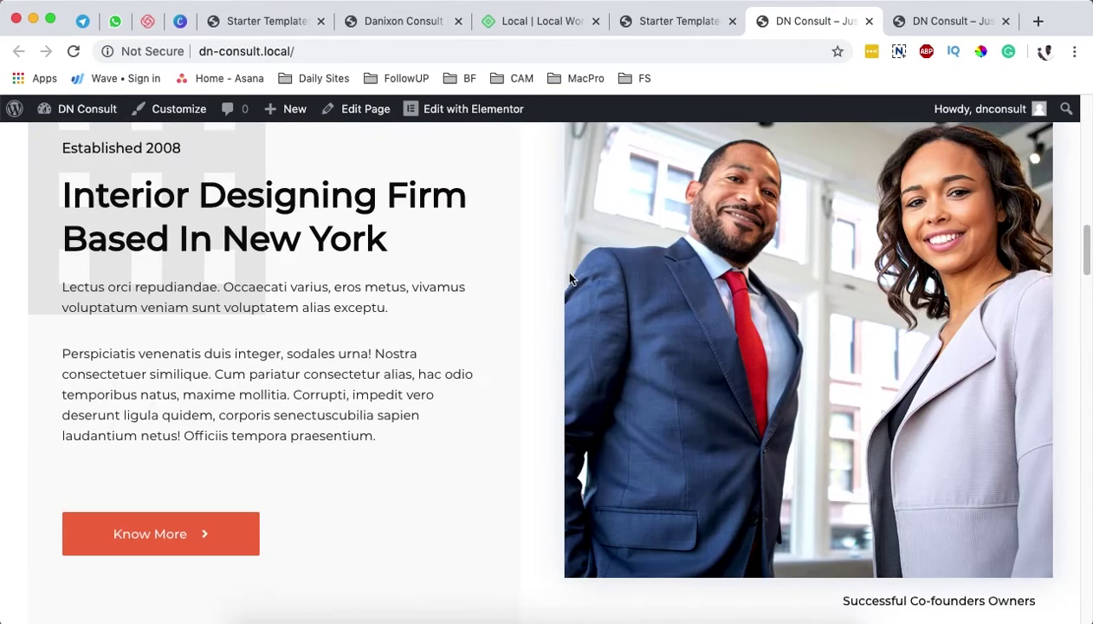
scroll(569, 277, "down", 15)
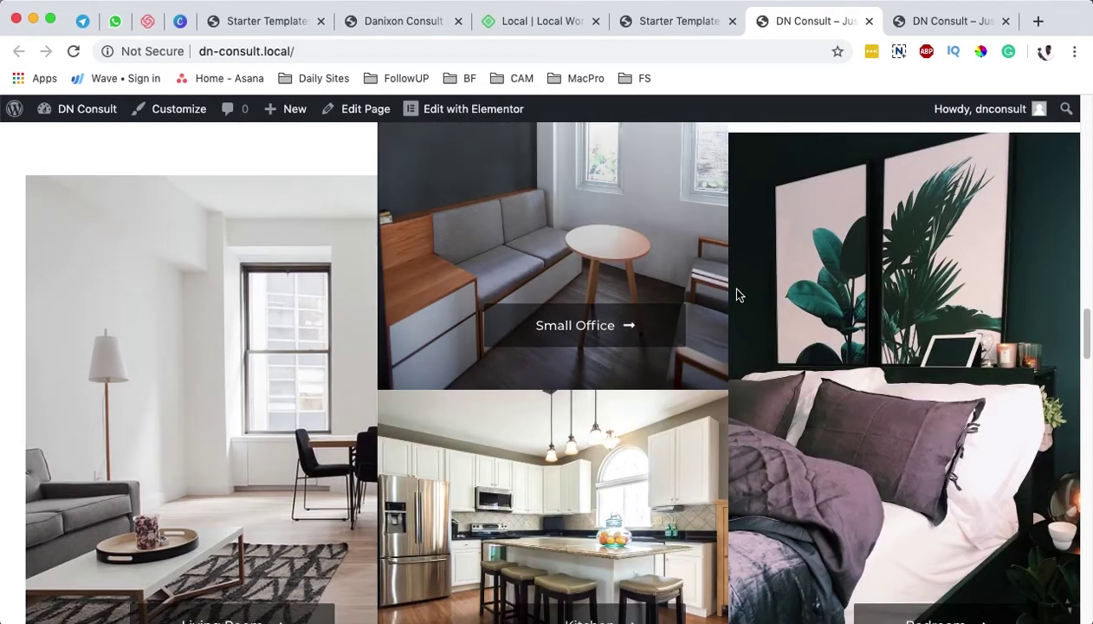
scroll(737, 293, "down", 6)
scroll(799, 310, "up", 5)
scroll(654, 322, "down", 15)
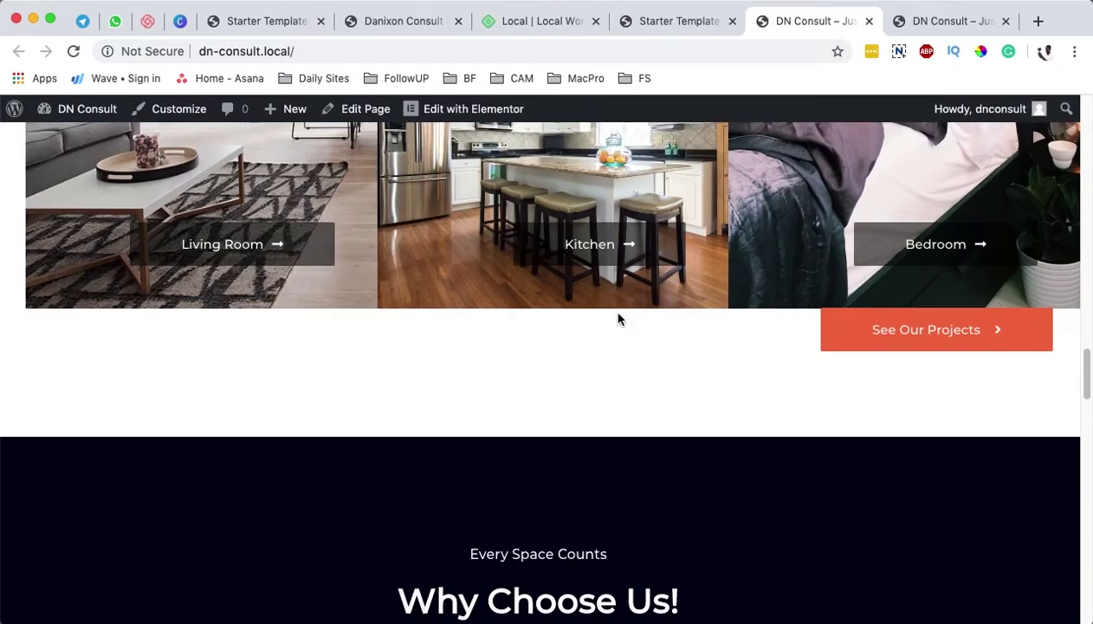
scroll(617, 316, "down", 5)
scroll(630, 298, "up", 8)
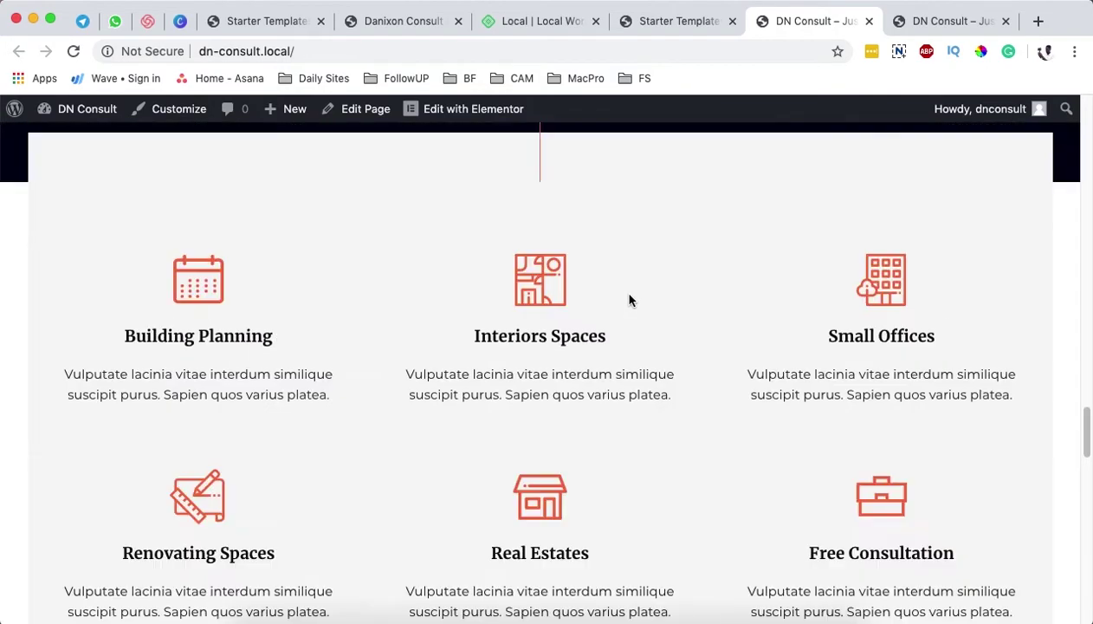
scroll(586, 319, "down", 15)
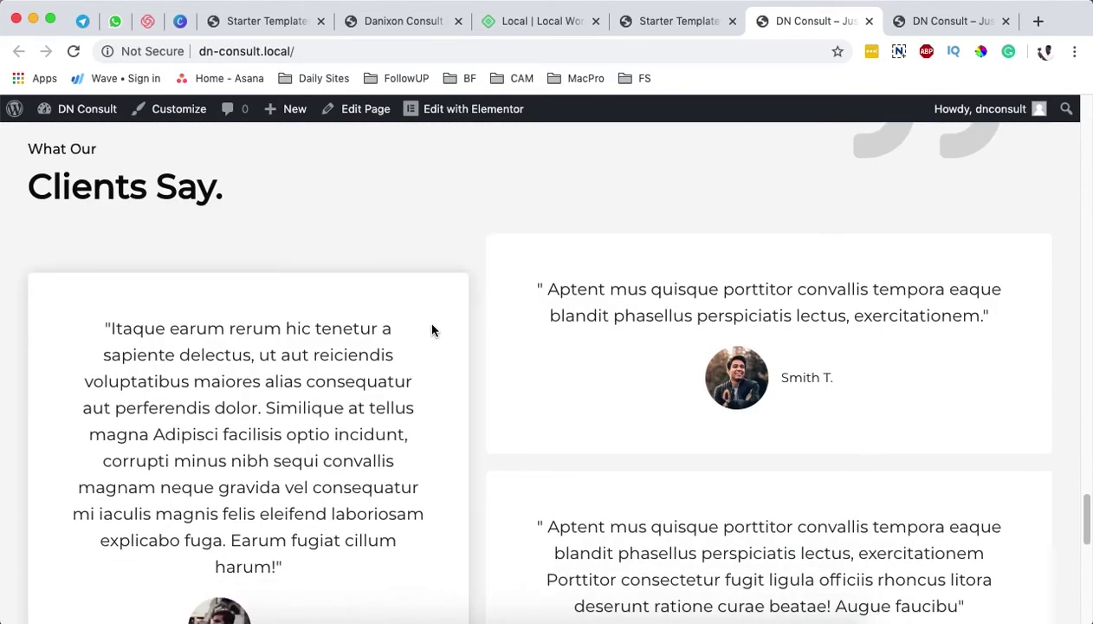
scroll(627, 352, "down", 10)
scroll(532, 334, "up", 3)
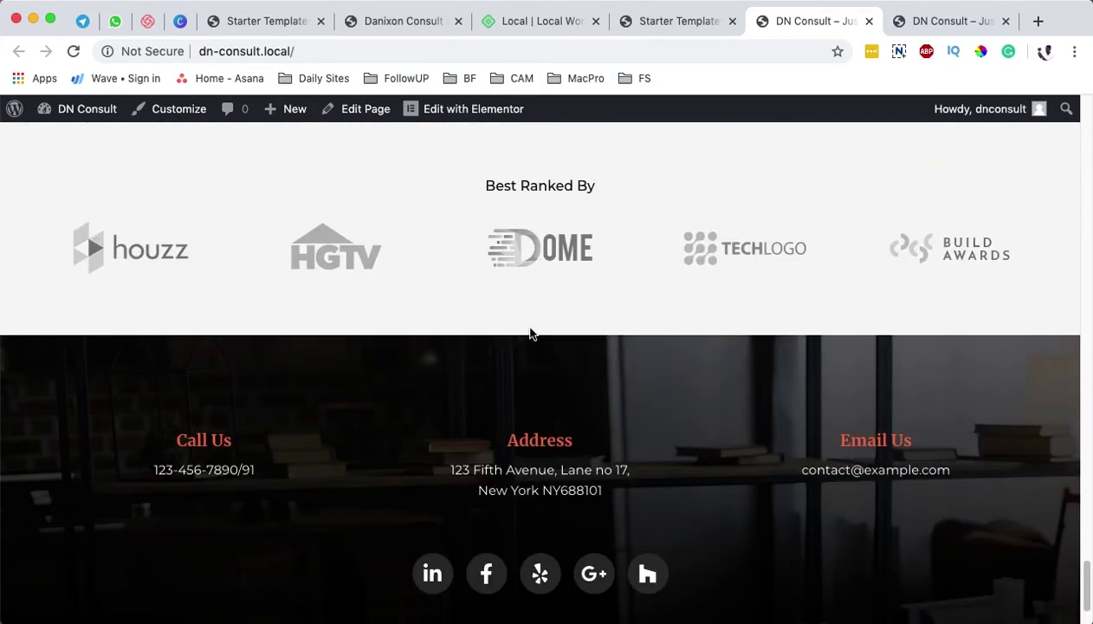
scroll(944, 279, "down", 3)
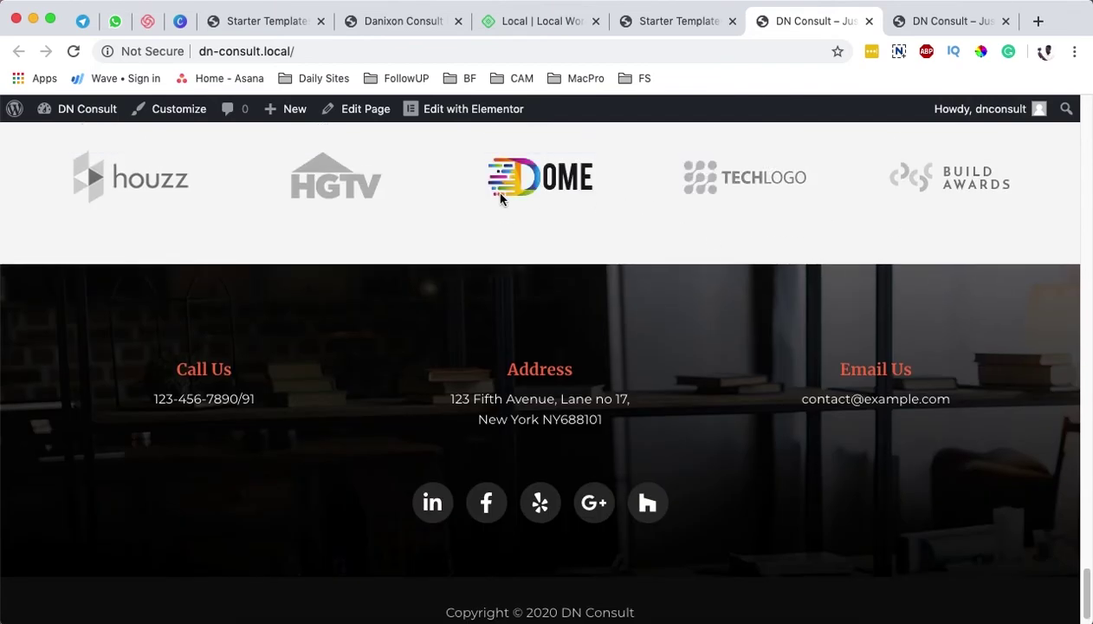
scroll(693, 381, "down", 1)
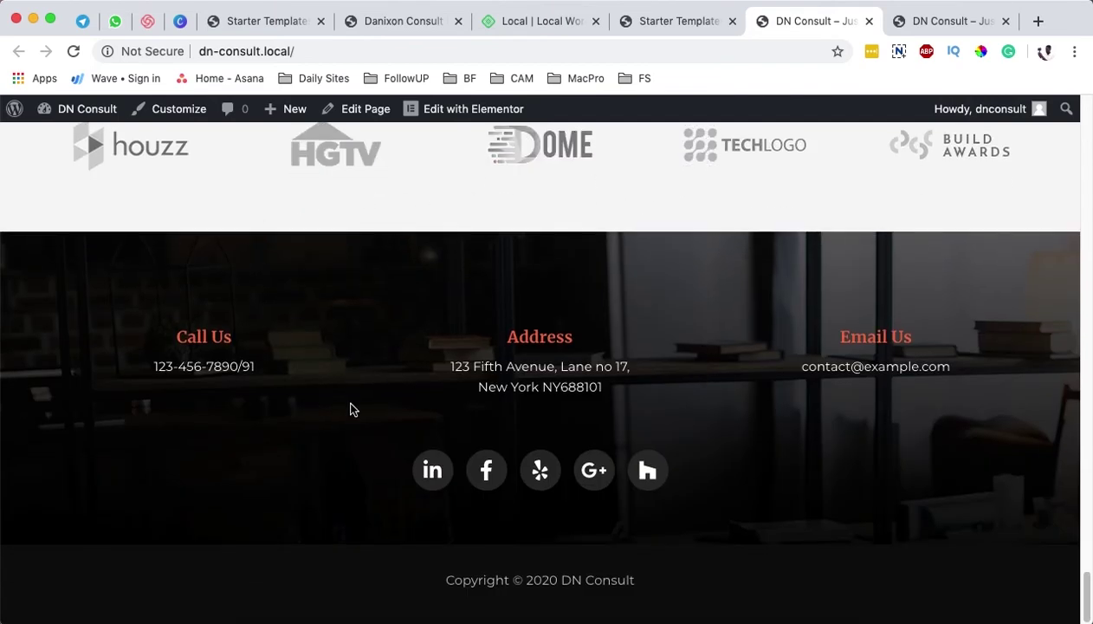
scroll(606, 351, "up", 20)
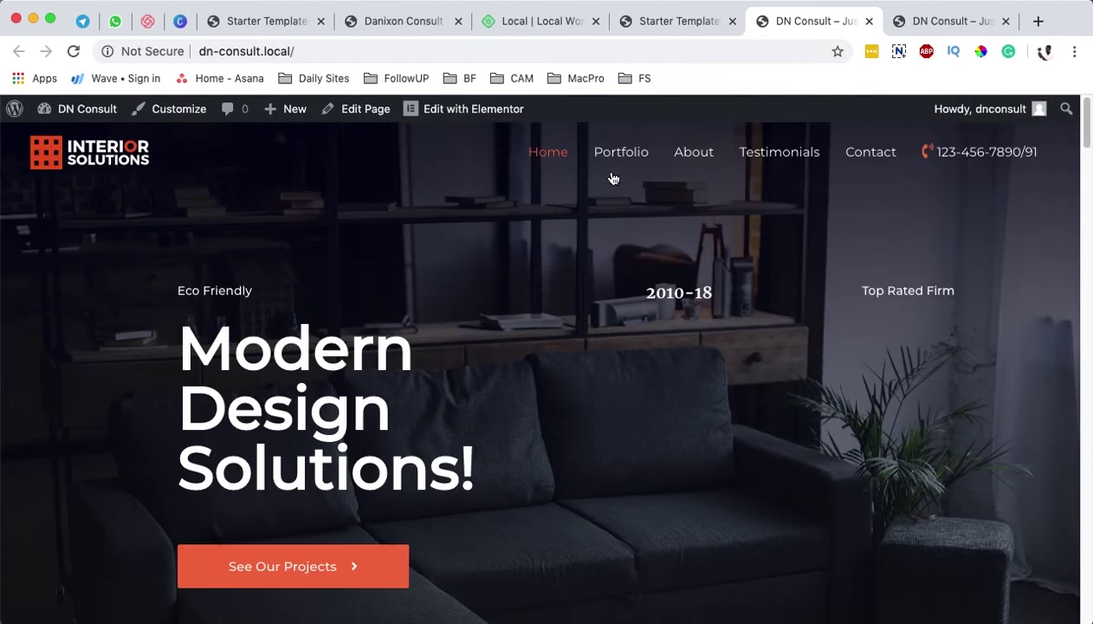
- Open the site's Portfolio page and cycle through the images in its first project carousel
left_click(629, 153)
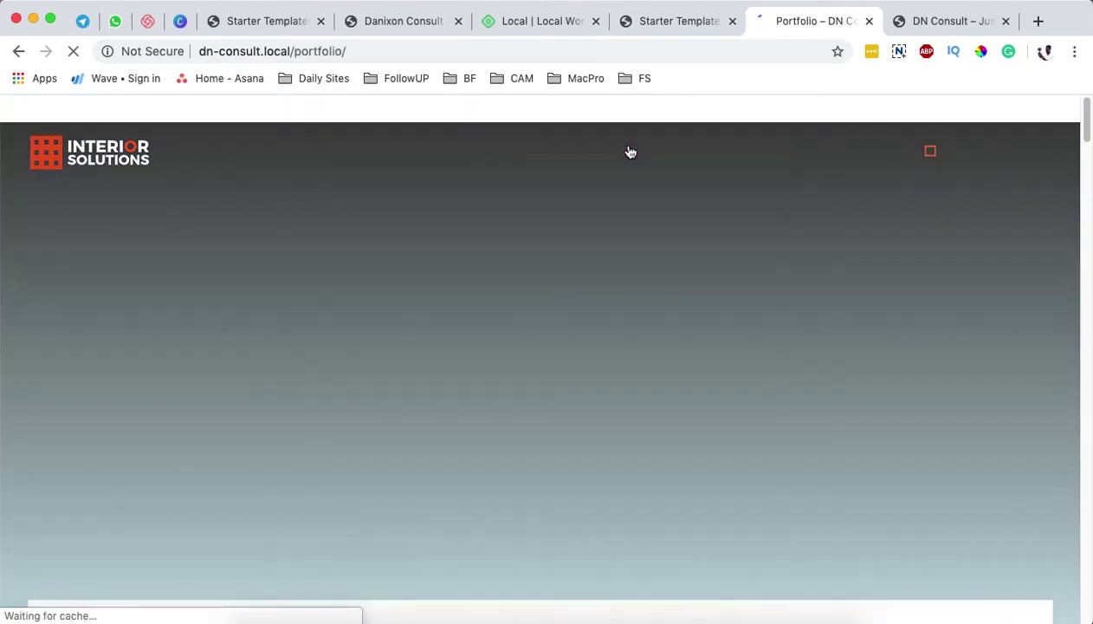
scroll(679, 316, "down", 6)
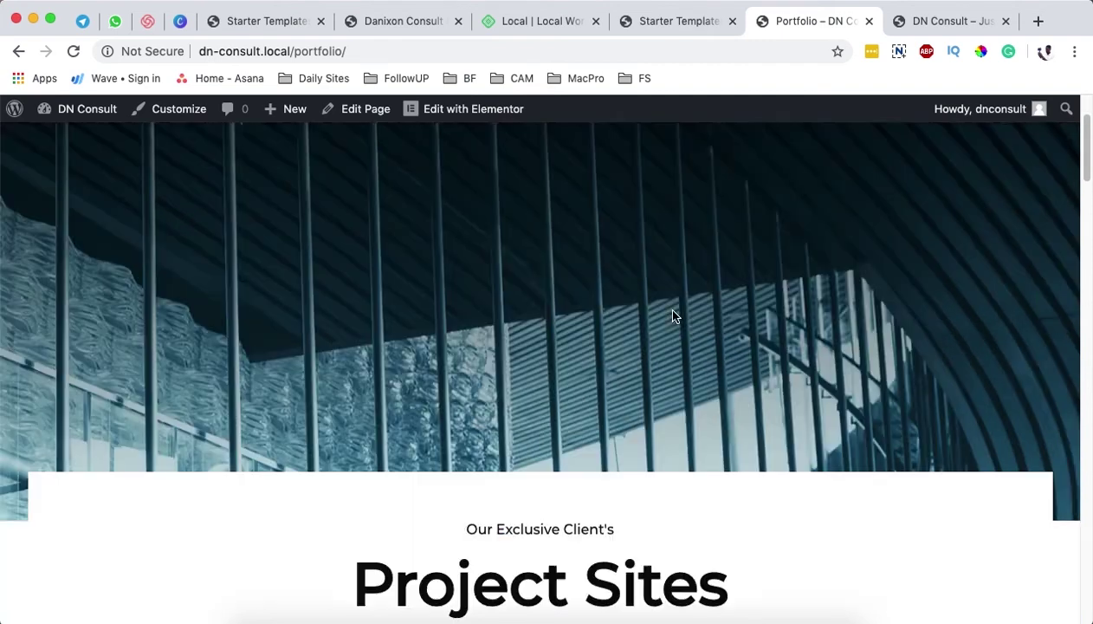
scroll(570, 392, "down", 10)
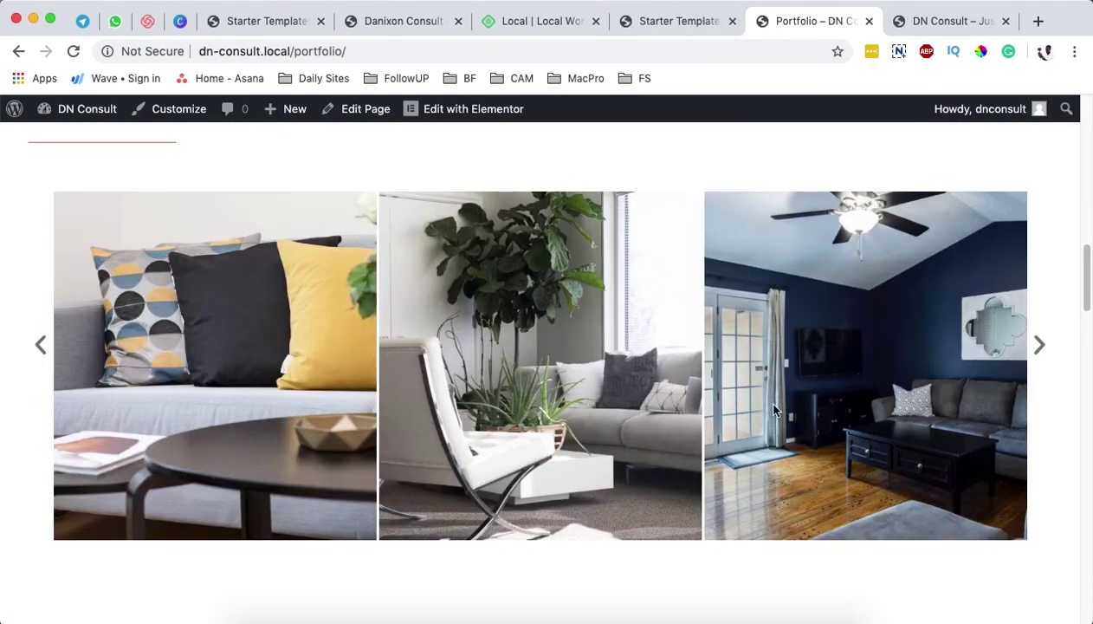
left_click(1035, 347)
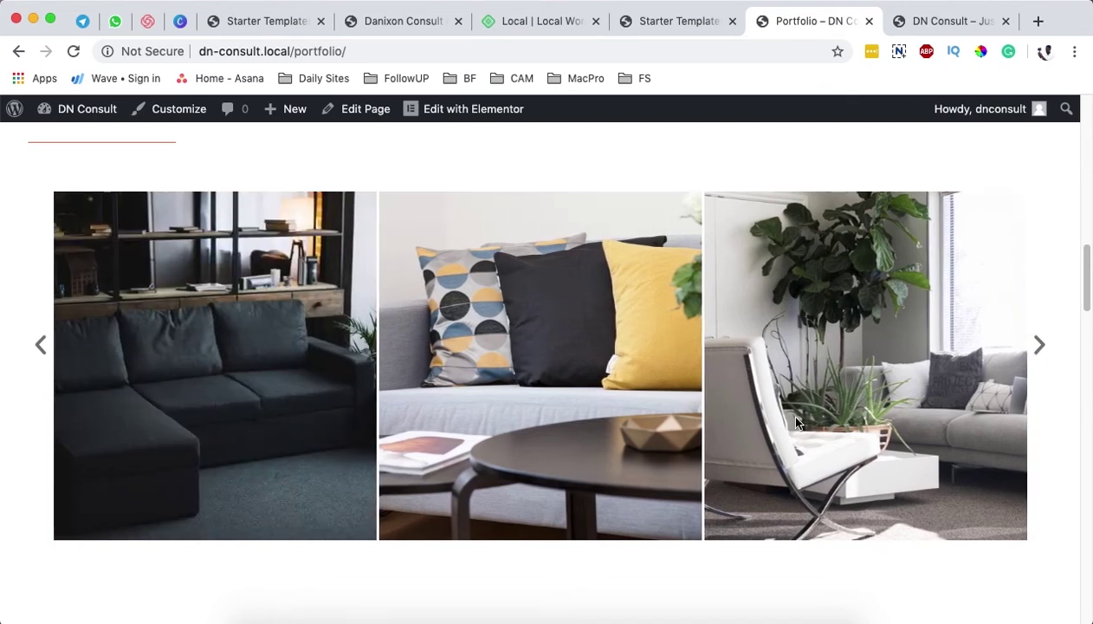
left_click(1038, 346)
left_click(1038, 346)
left_click(1038, 346)
left_click(1038, 346)
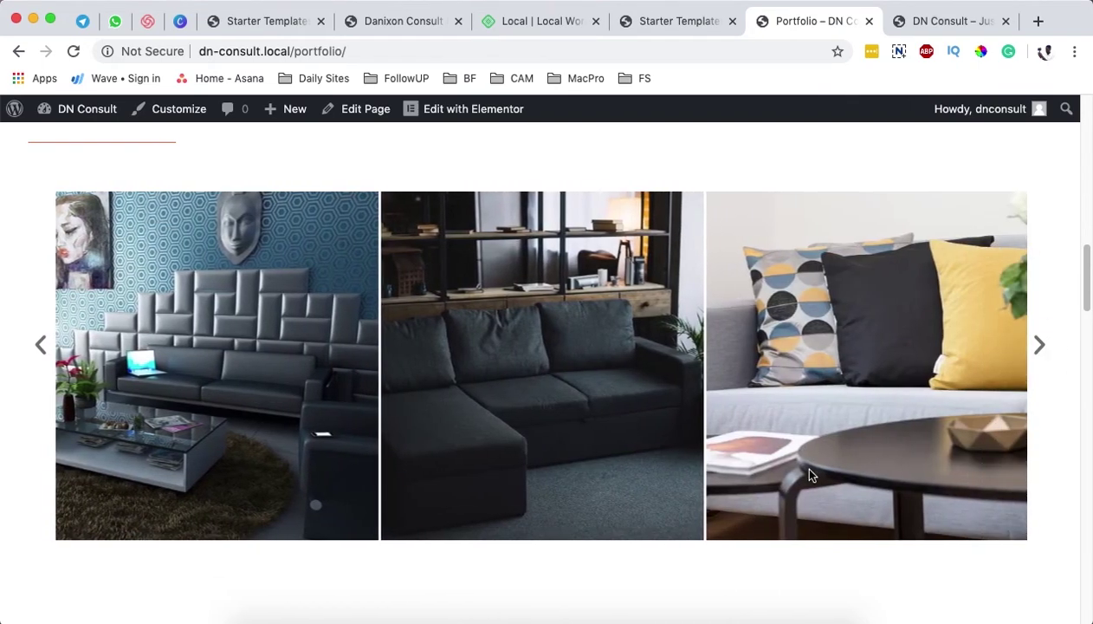
- Cycle through the kitchen image carousel on the Portfolio page and review the remaining project galleries
scroll(808, 474, "down", 8)
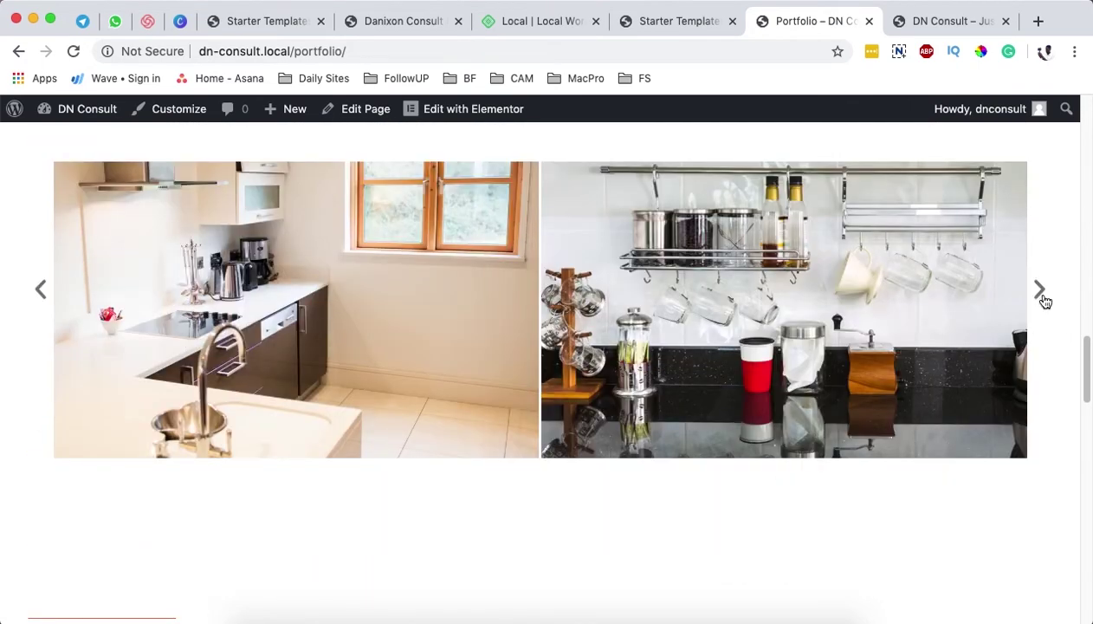
left_click(1042, 294)
left_click(1042, 295)
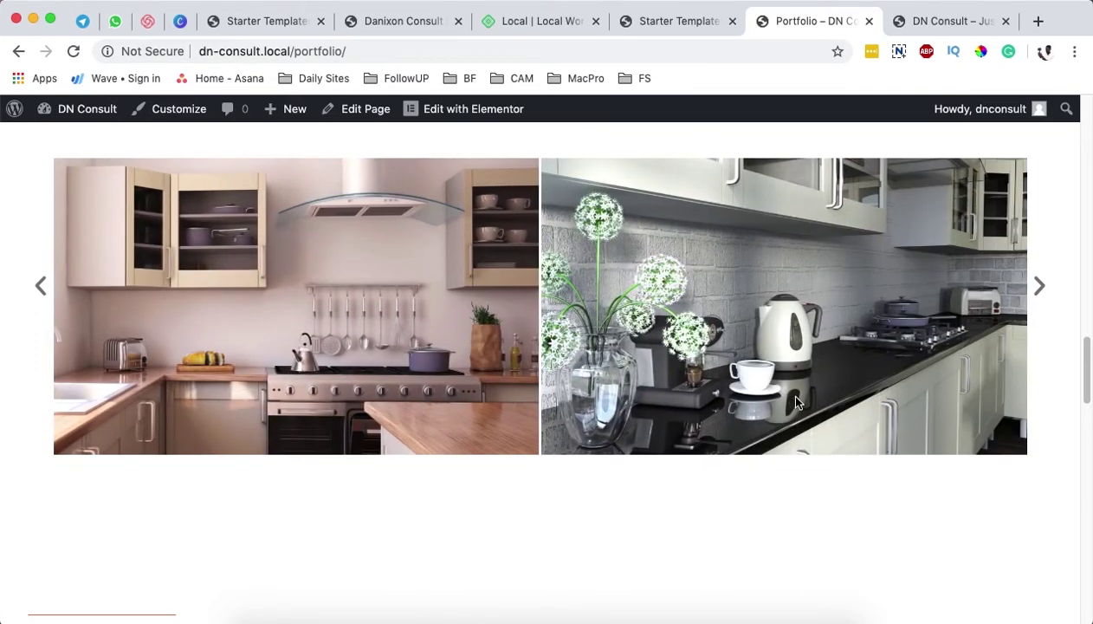
scroll(784, 385, "down", 10)
scroll(679, 400, "down", 10)
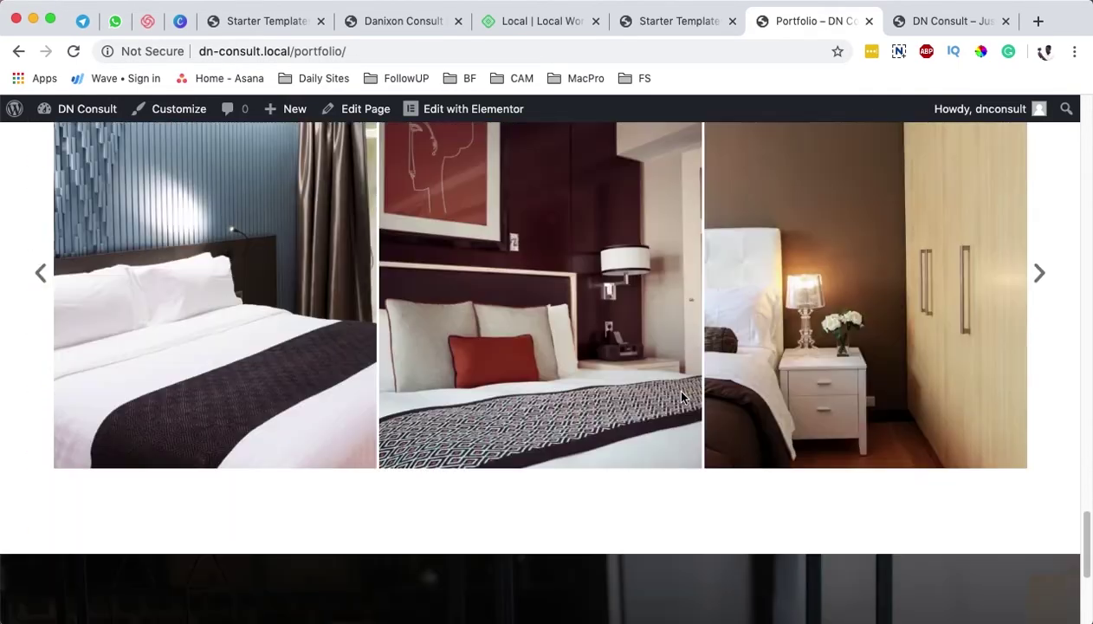
scroll(675, 388, "up", 20)
scroll(688, 385, "up", 10)
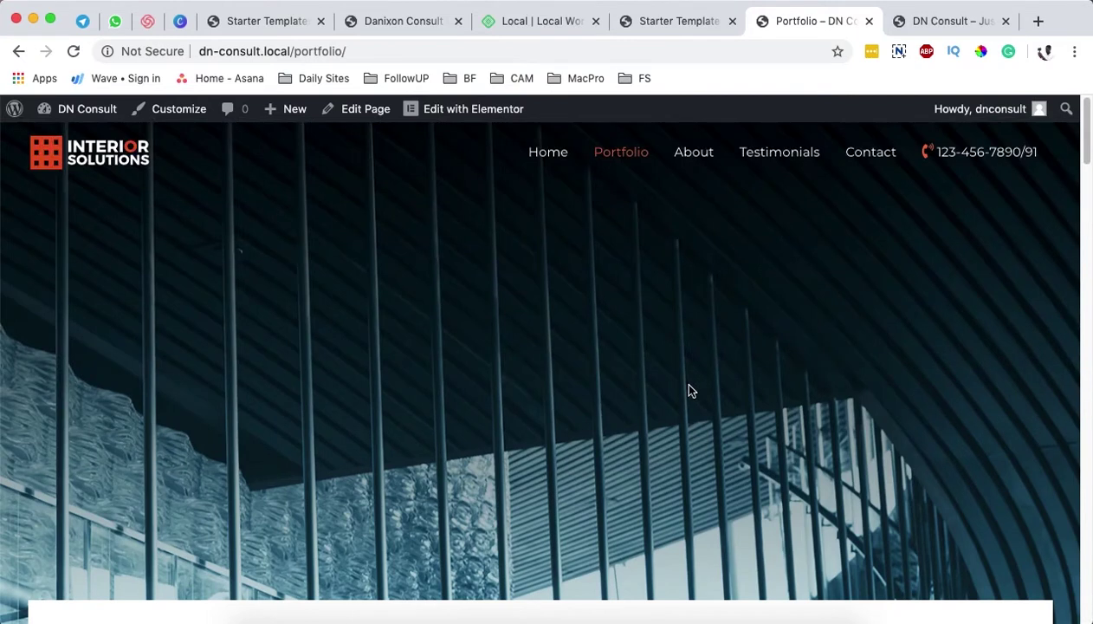
- Open the site's About page and review its firm introduction, team members and partner logos
left_click(698, 152)
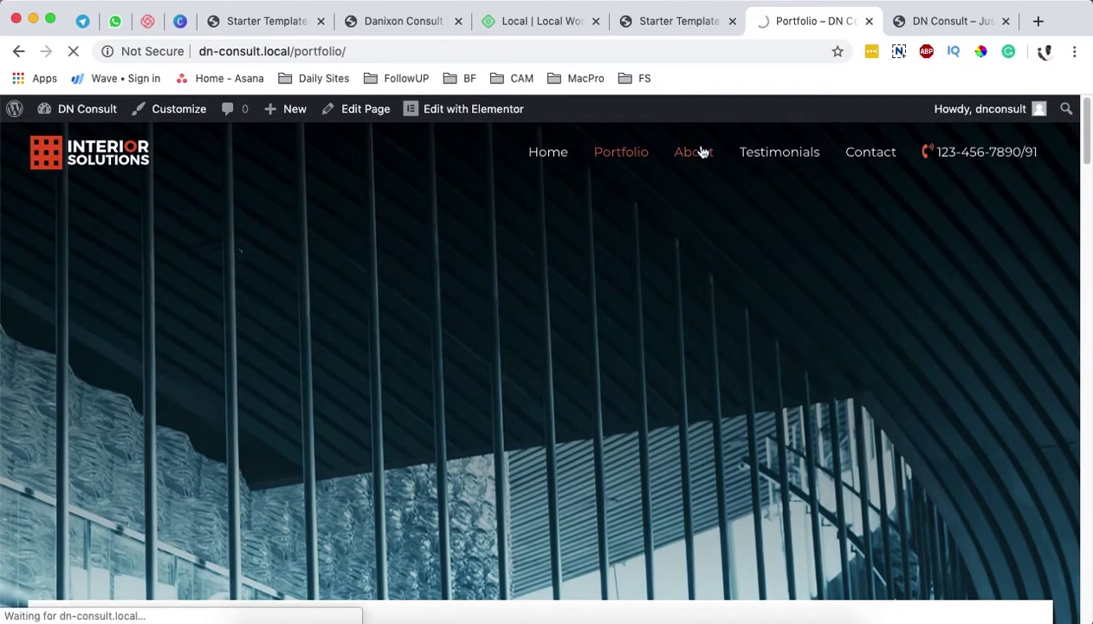
left_click(702, 152)
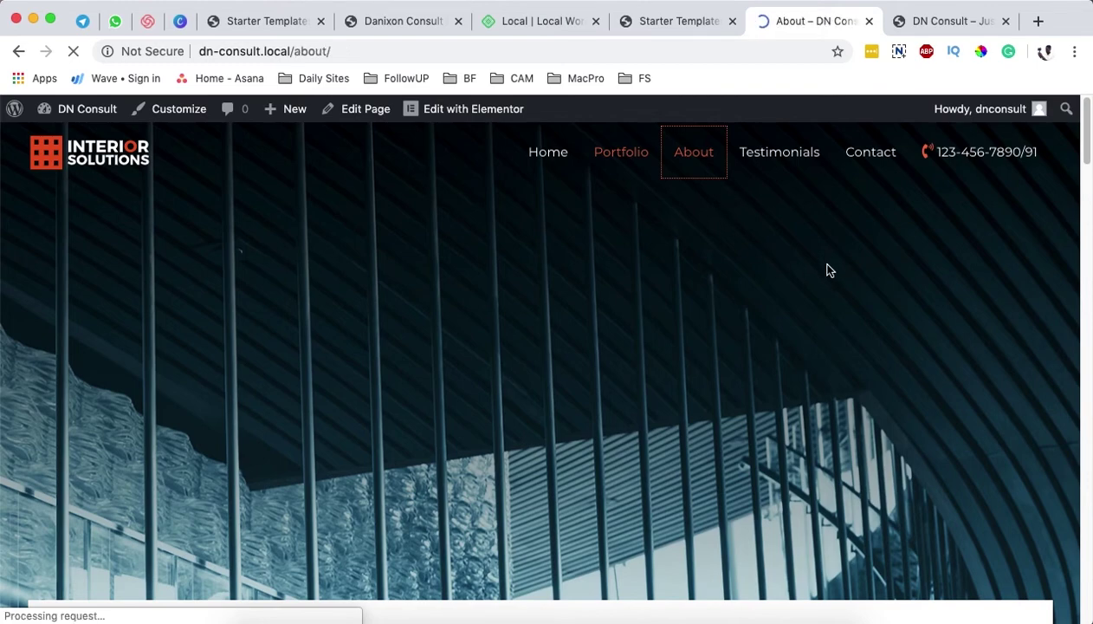
scroll(692, 375, "down", 15)
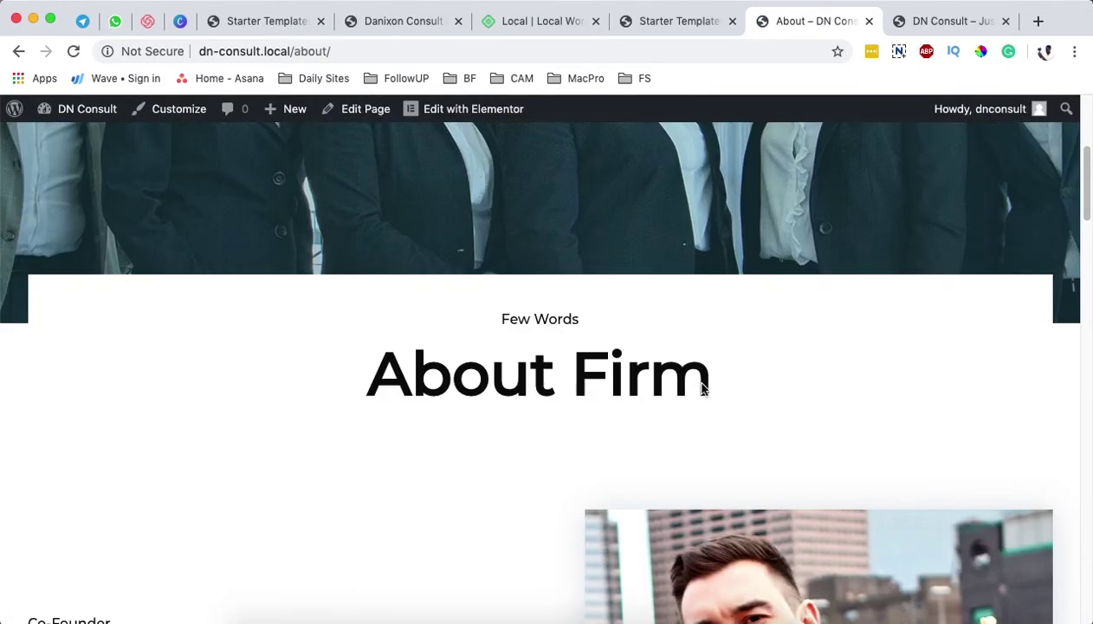
scroll(706, 384, "down", 20)
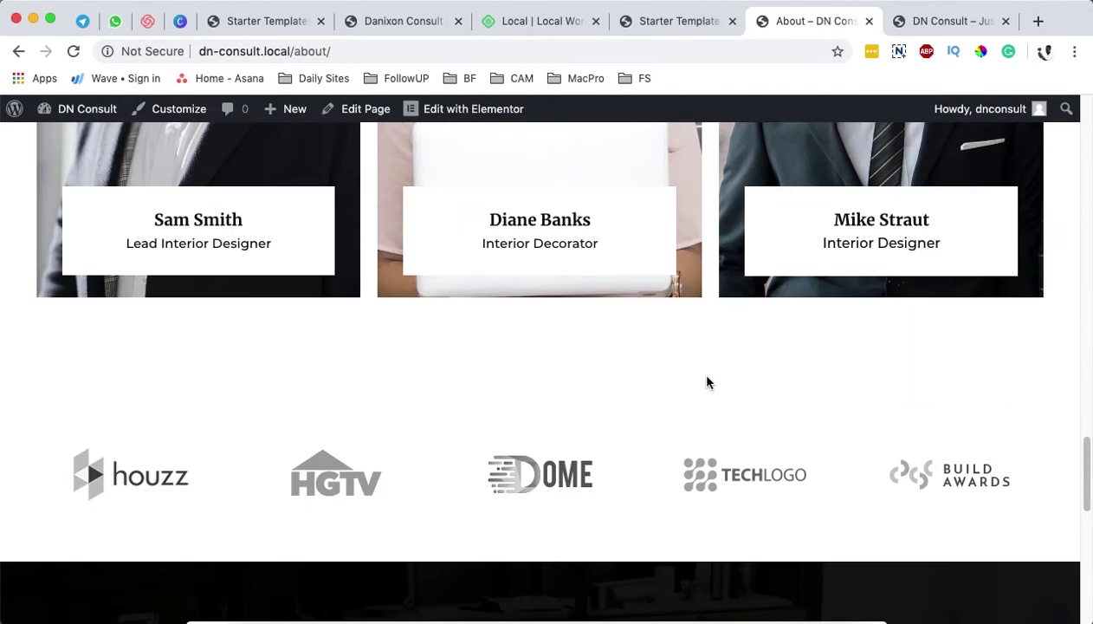
scroll(710, 378, "down", 3)
scroll(710, 378, "up", 20)
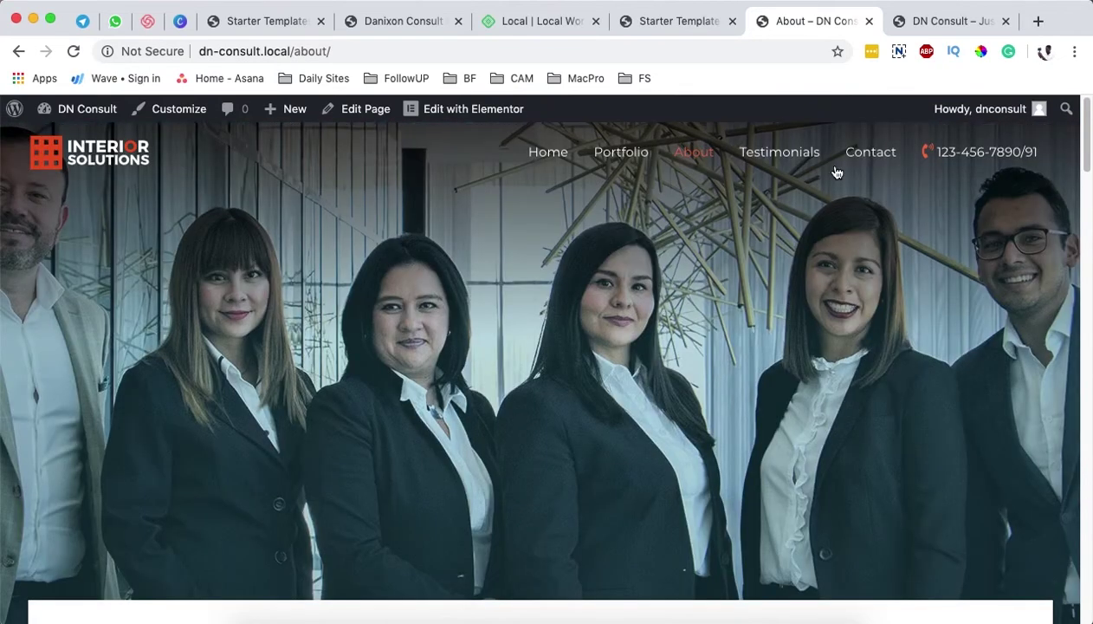
- Open the site's Contact page and review its intro section, contact form and firm contact details
left_click(859, 151)
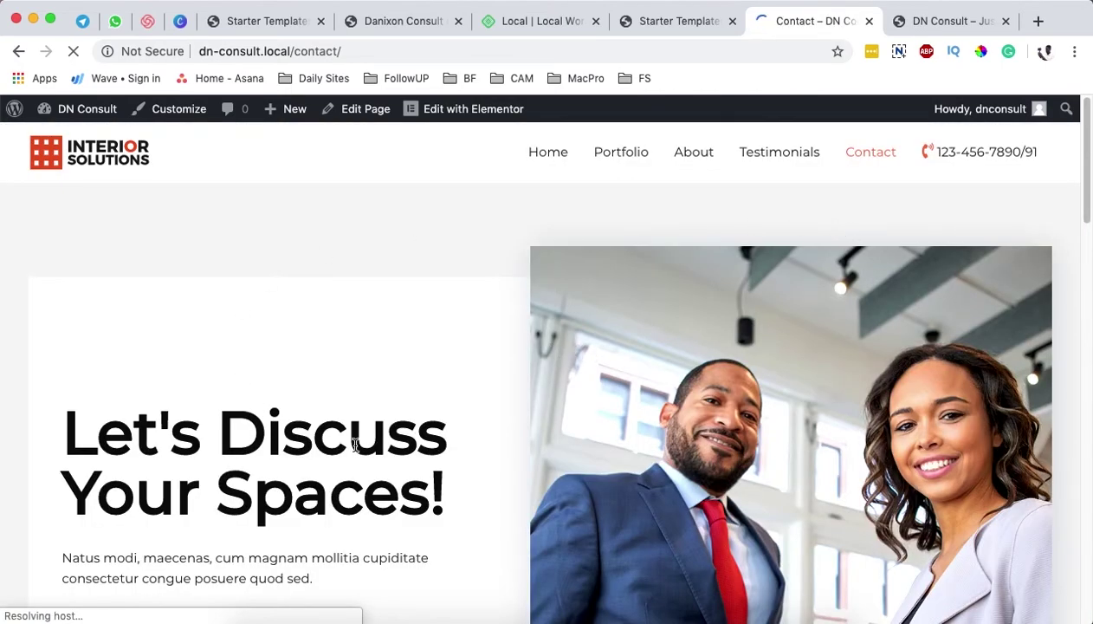
scroll(586, 402, "down", 3)
scroll(611, 393, "down", 10)
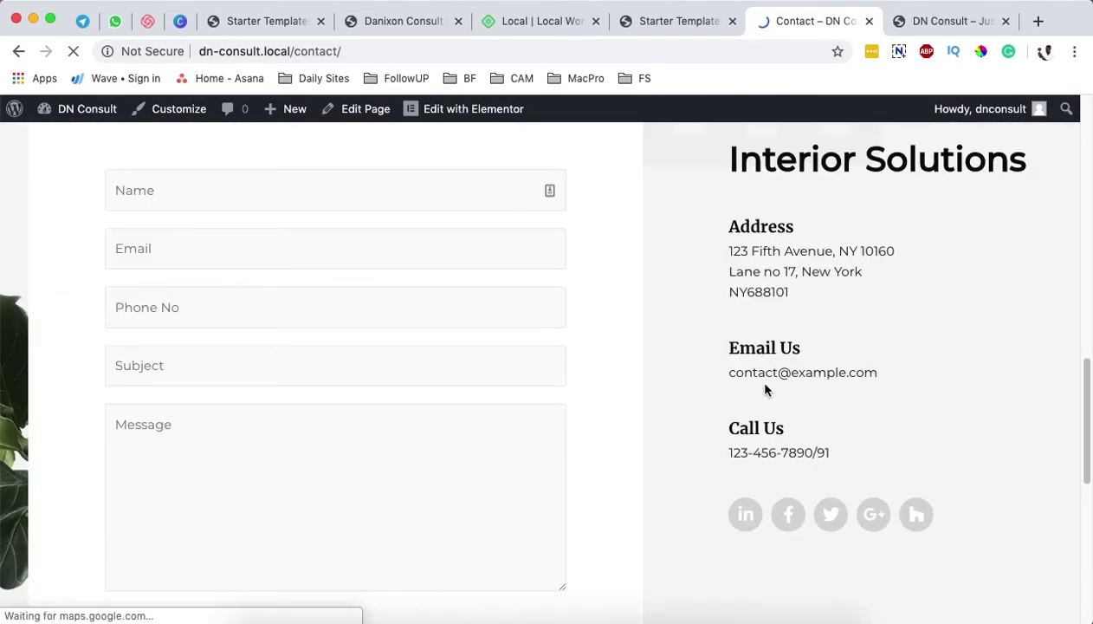
scroll(275, 436, "up", 5)
scroll(295, 398, "down", 2)
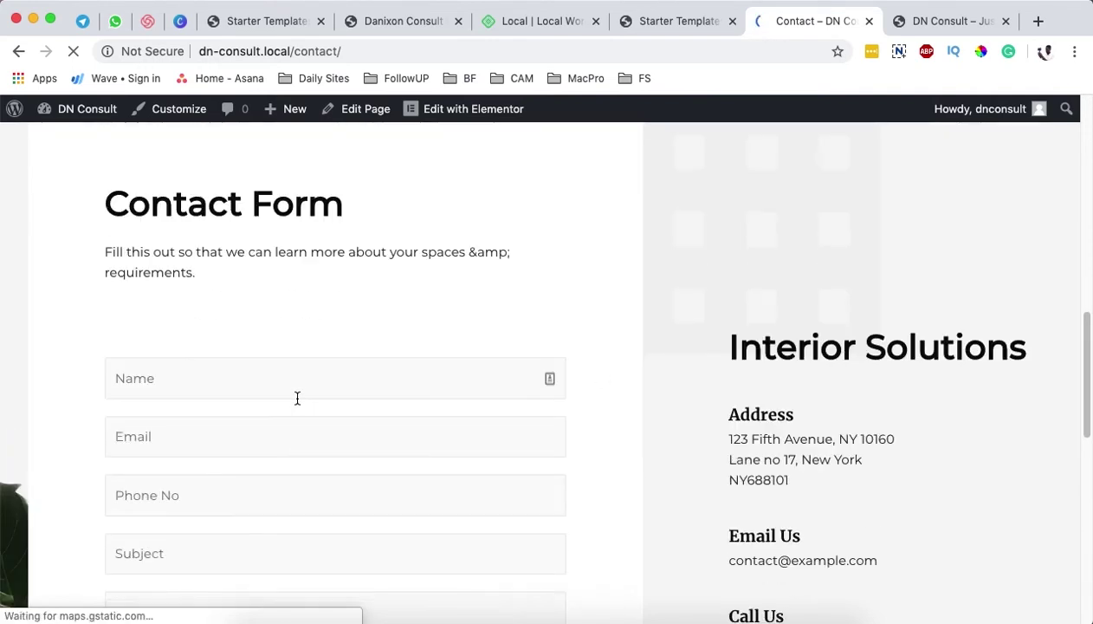
- Check the input fields of the Contact page's form and review the embedded map and footer below it
left_click(249, 378)
scroll(367, 454, "down", 4)
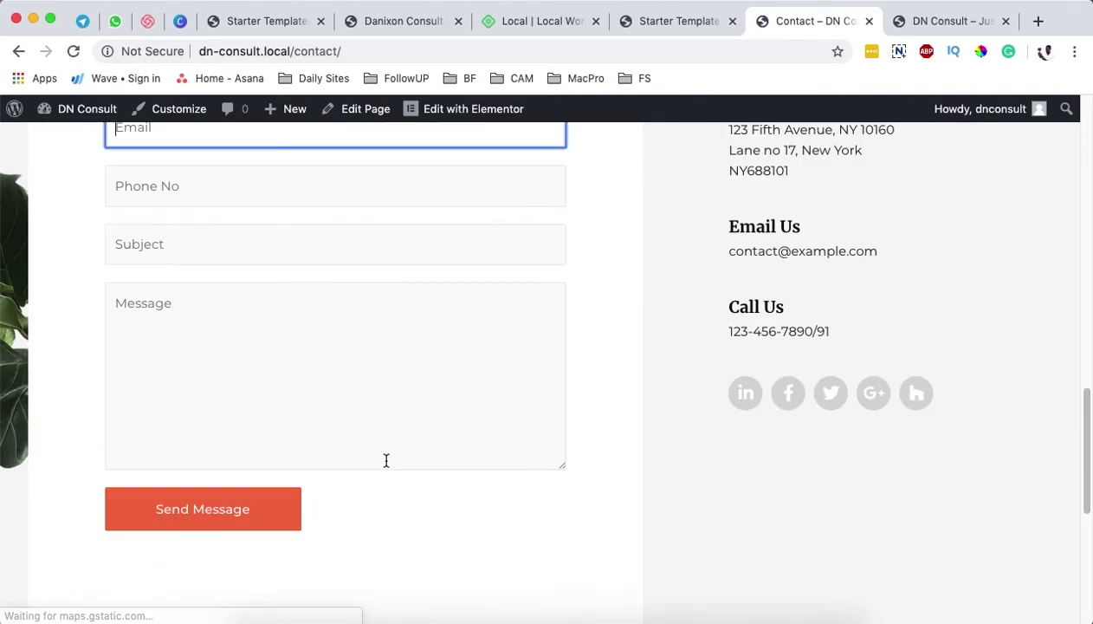
left_click(261, 385)
left_click(711, 487)
scroll(860, 481, "up", 5)
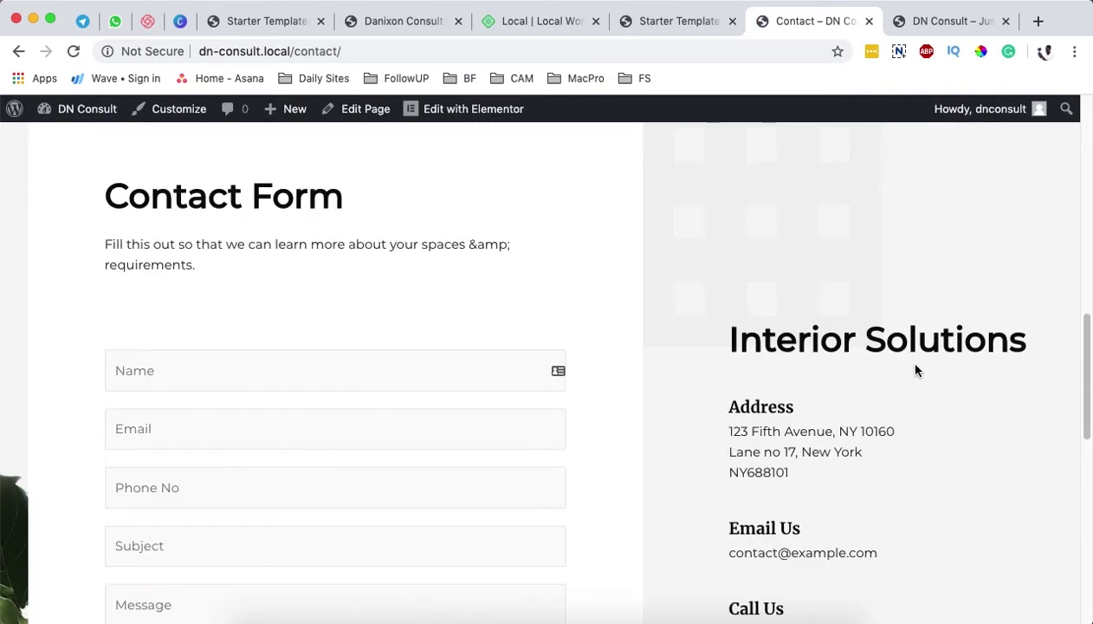
scroll(830, 576, "down", 10)
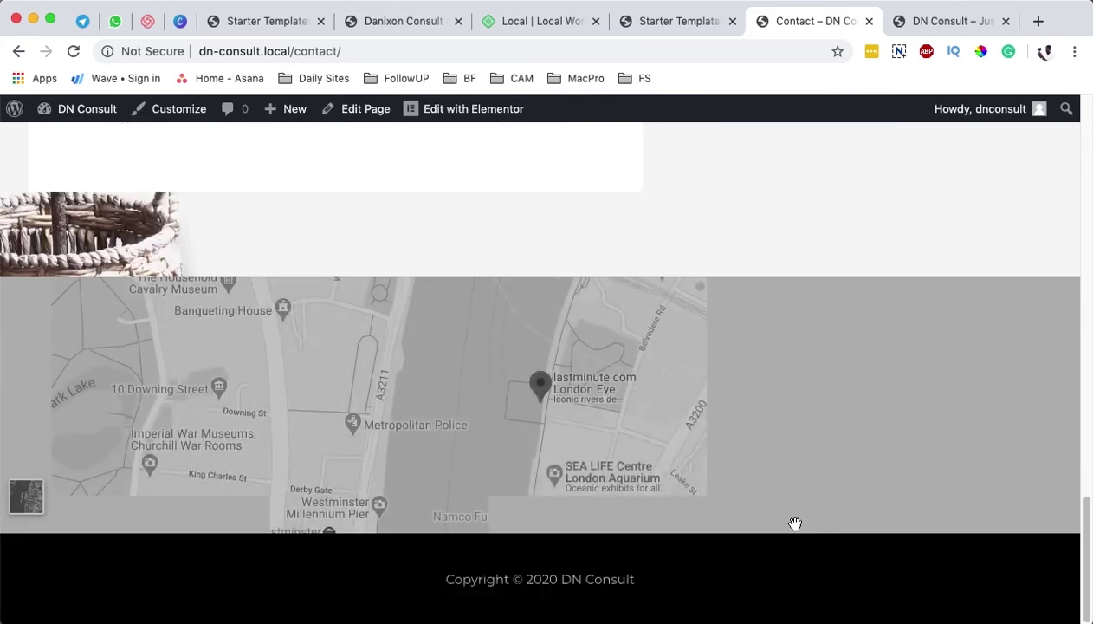
scroll(675, 503, "down", 3)
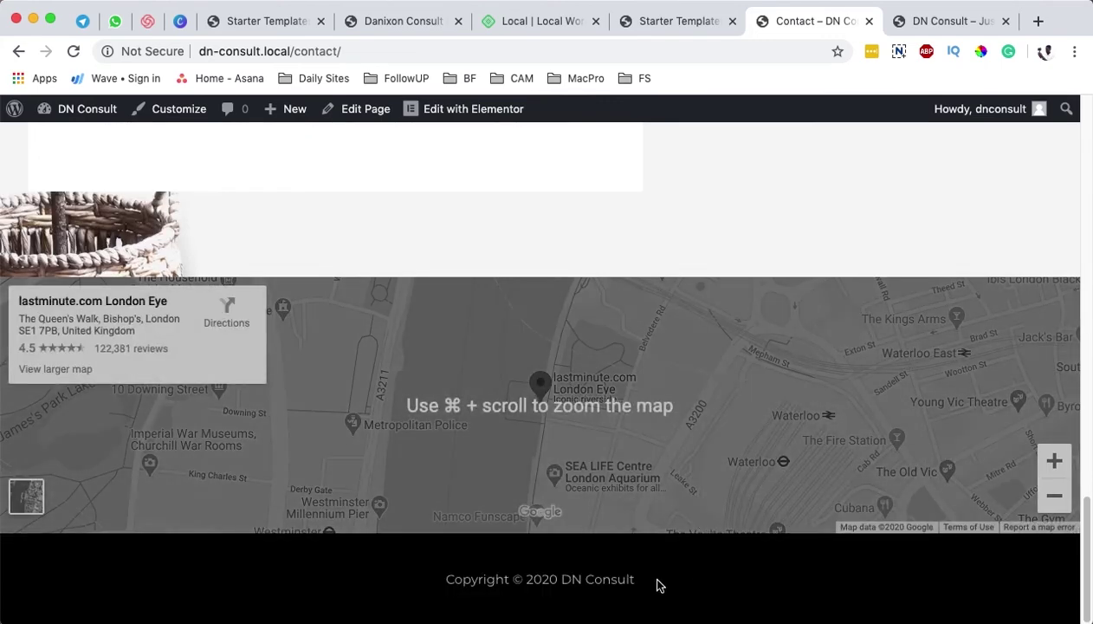
scroll(698, 428, "up", 15)
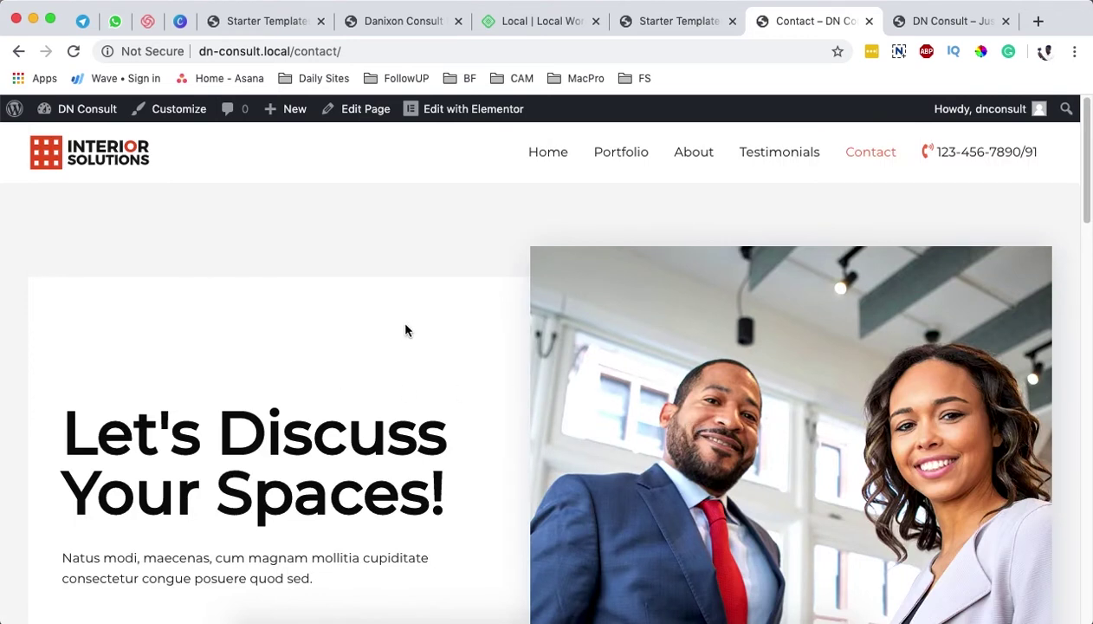
- Return to the Starter Templates admin page, dismiss the import success dialog and open the list of all pages
left_click(656, 28)
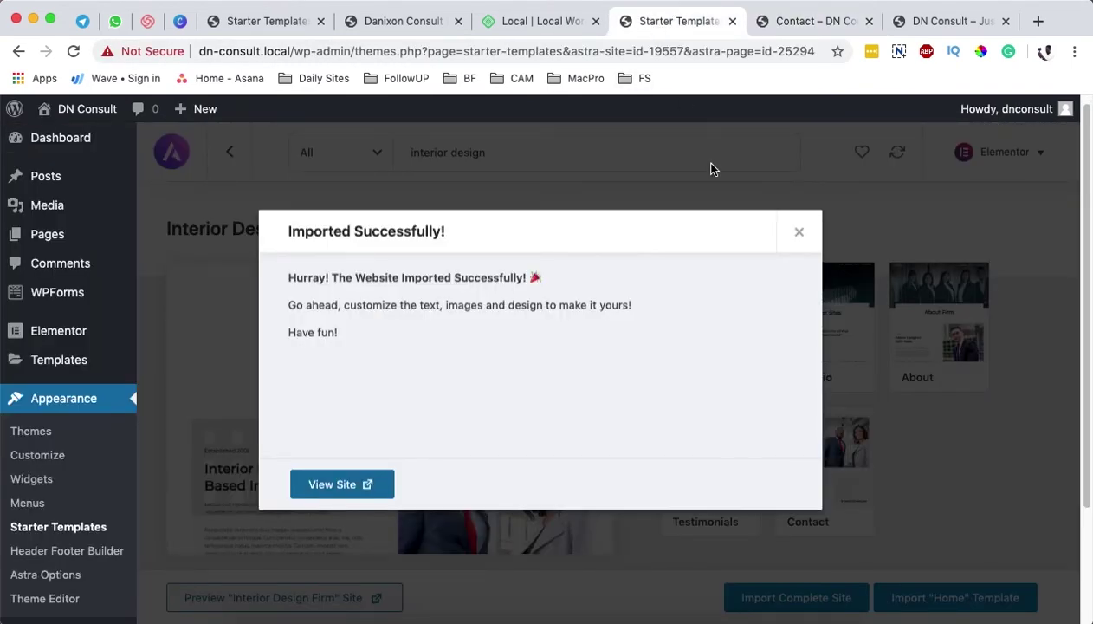
left_click(798, 231)
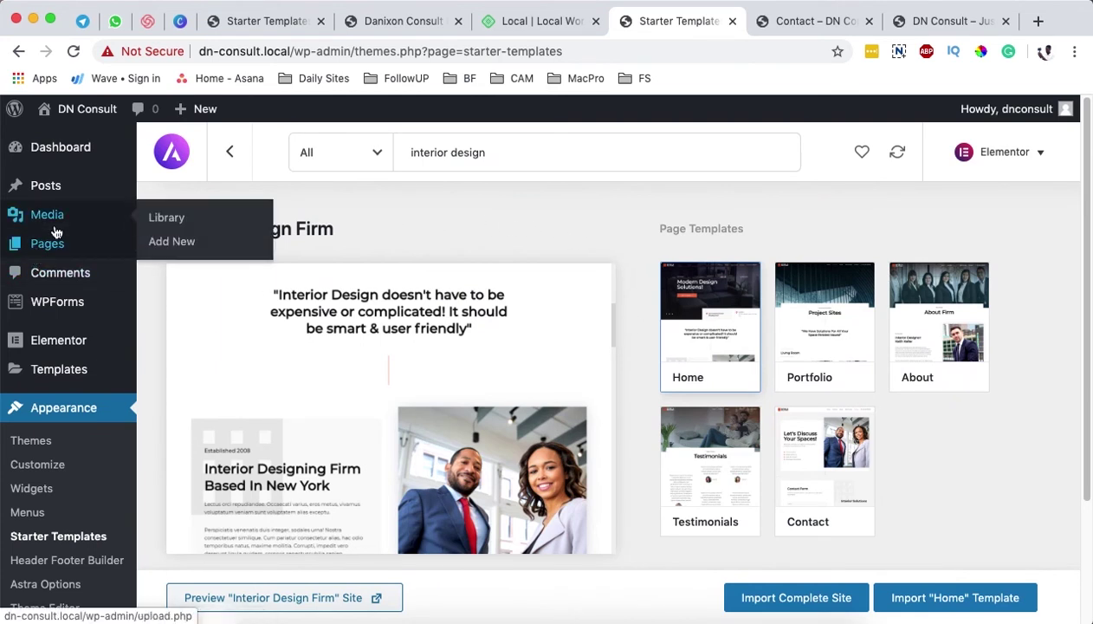
mouse_move(55, 249)
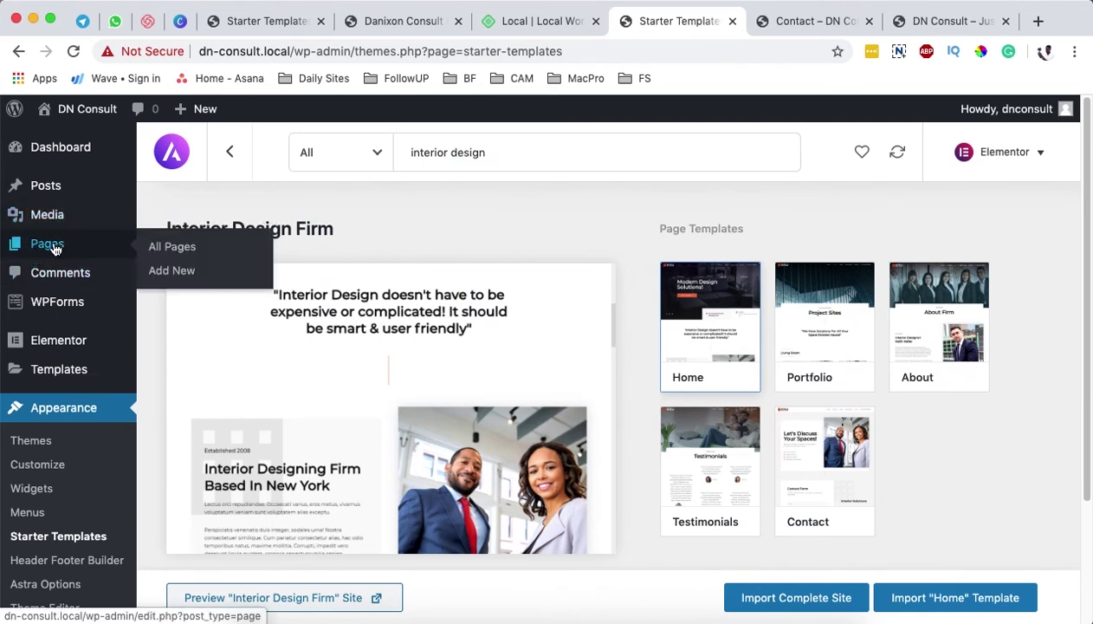
left_click(173, 247)
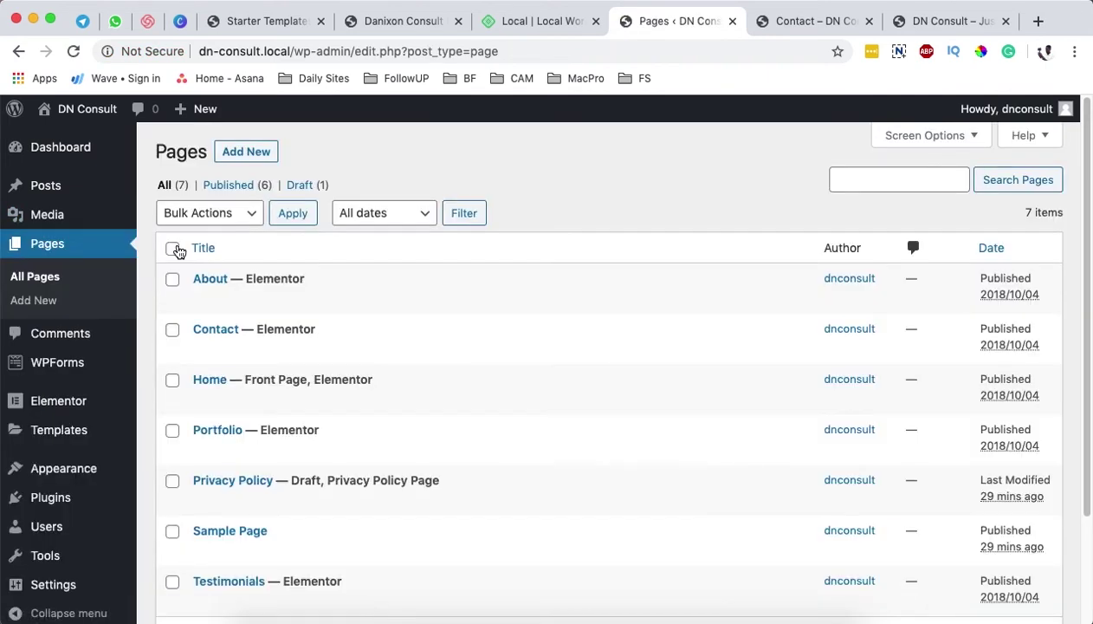
- Mark the Sample Page and Privacy Policy entries in the pages list
scroll(635, 255, "down", 2)
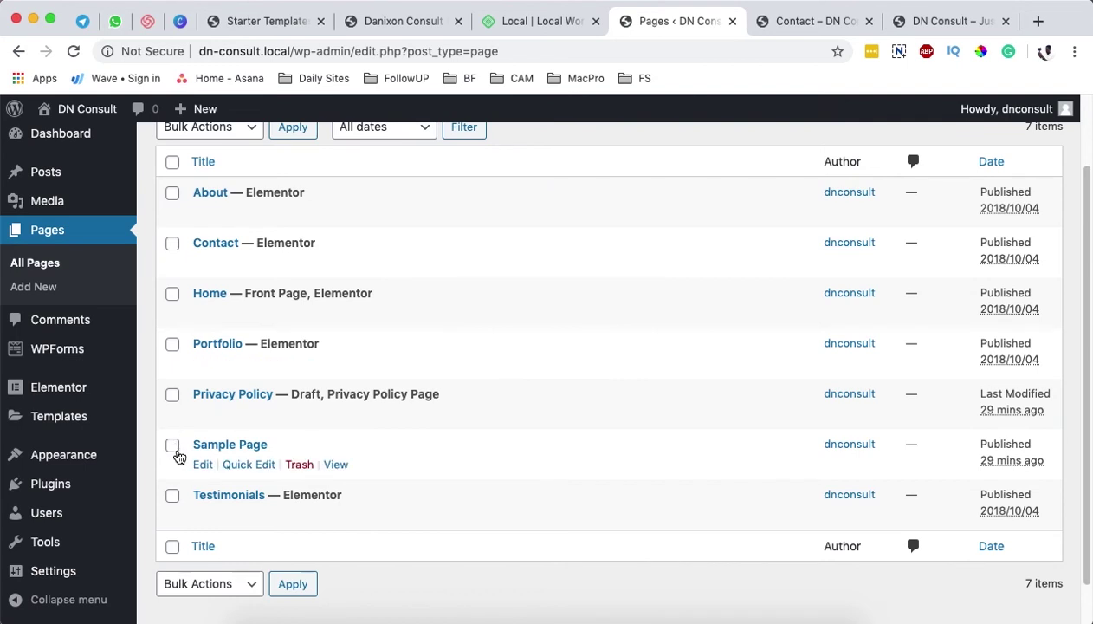
left_click(172, 448)
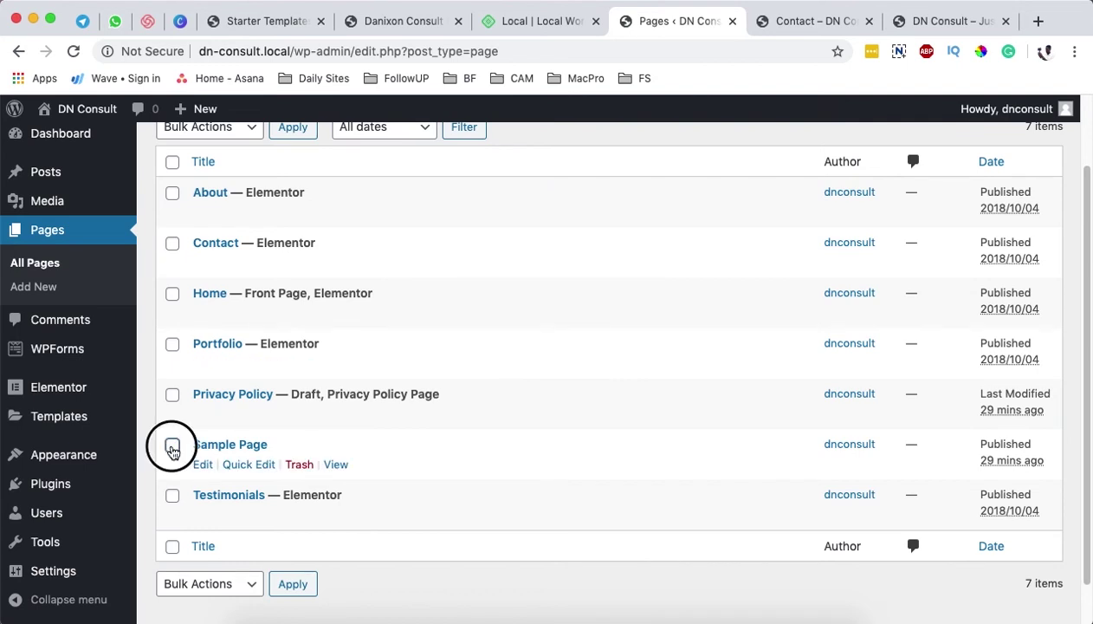
left_click(172, 398)
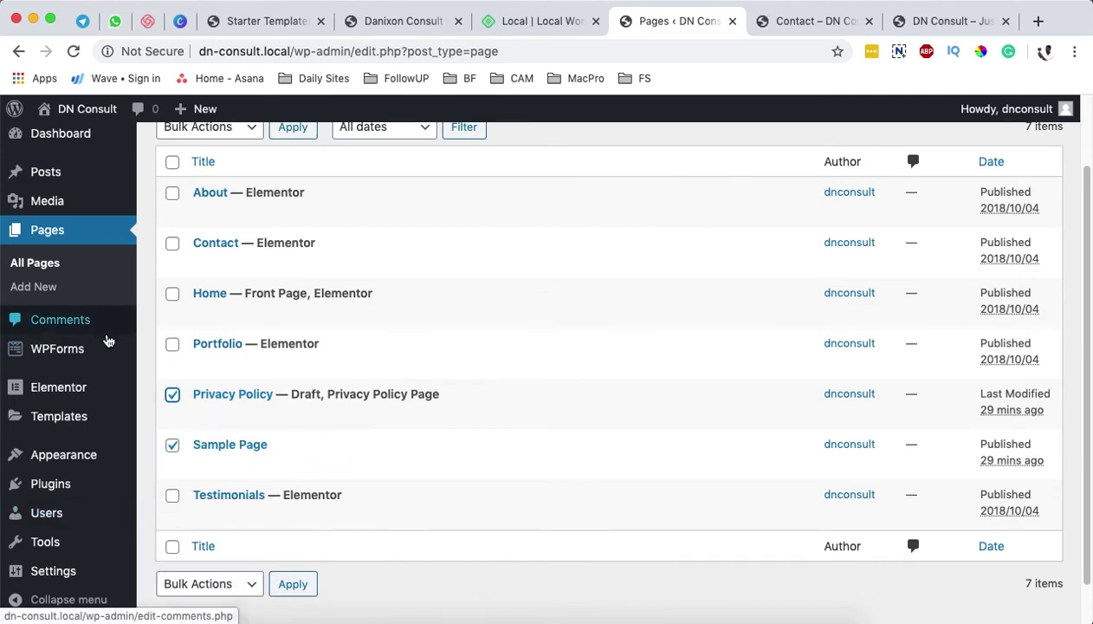
- Look at the live site's navigation, then open the WordPress menu editor and examine the Primary Menu's name and structure
left_click(809, 19)
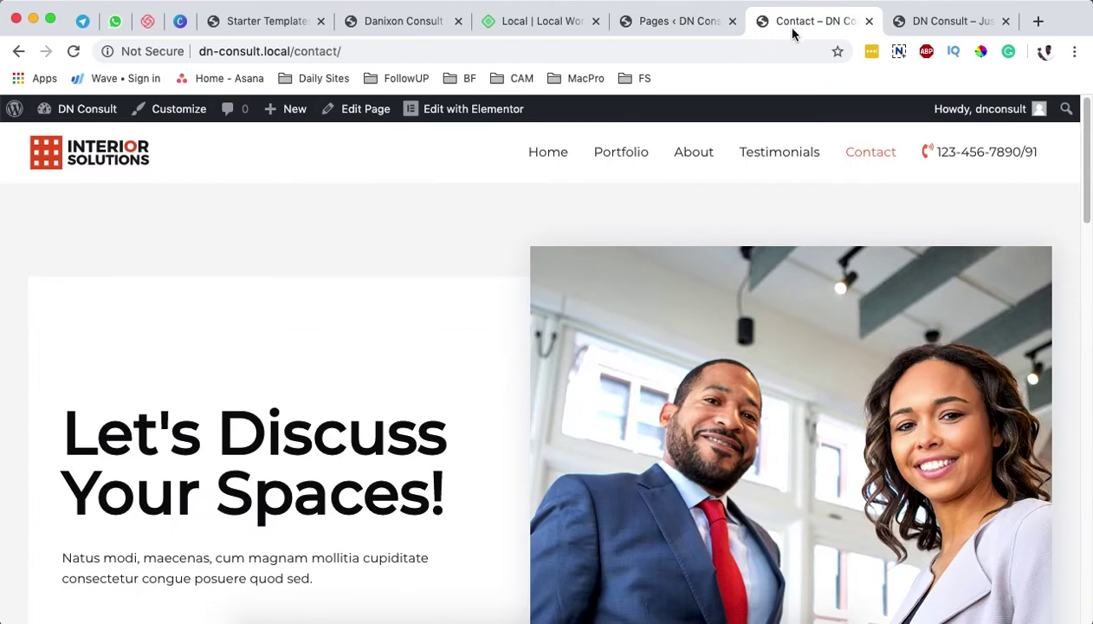
left_click(657, 26)
mouse_move(83, 454)
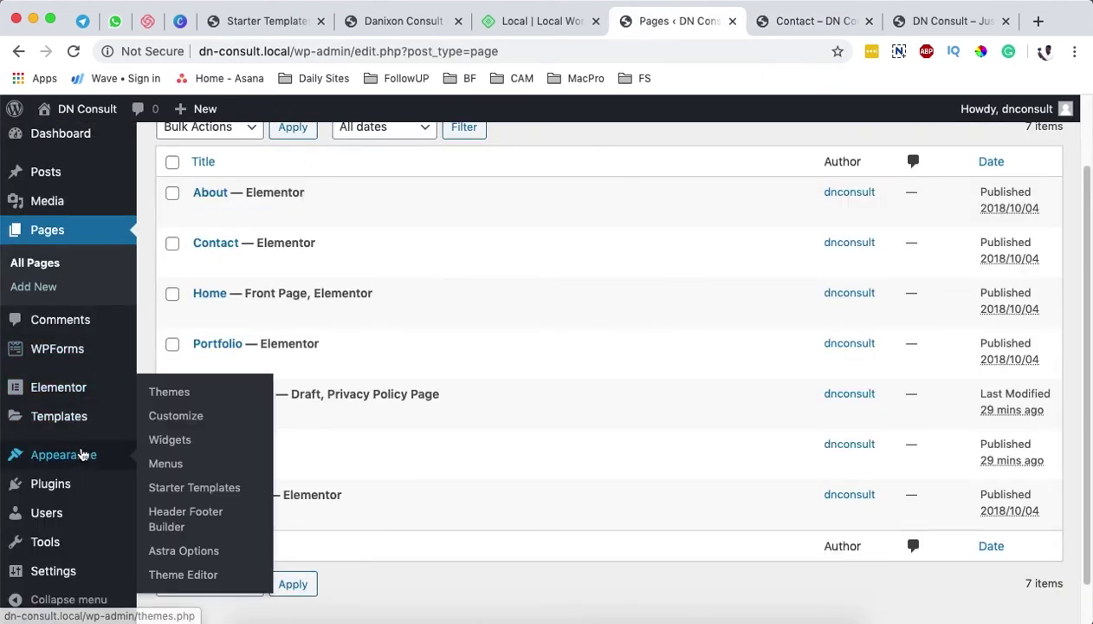
left_click(168, 466)
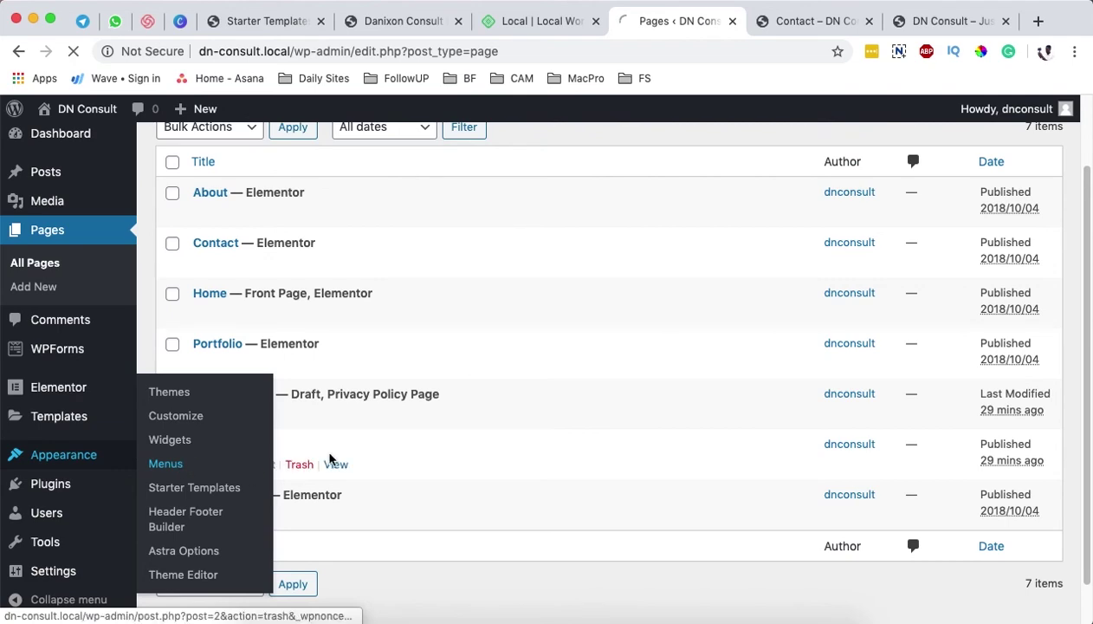
scroll(857, 379, "down", 3)
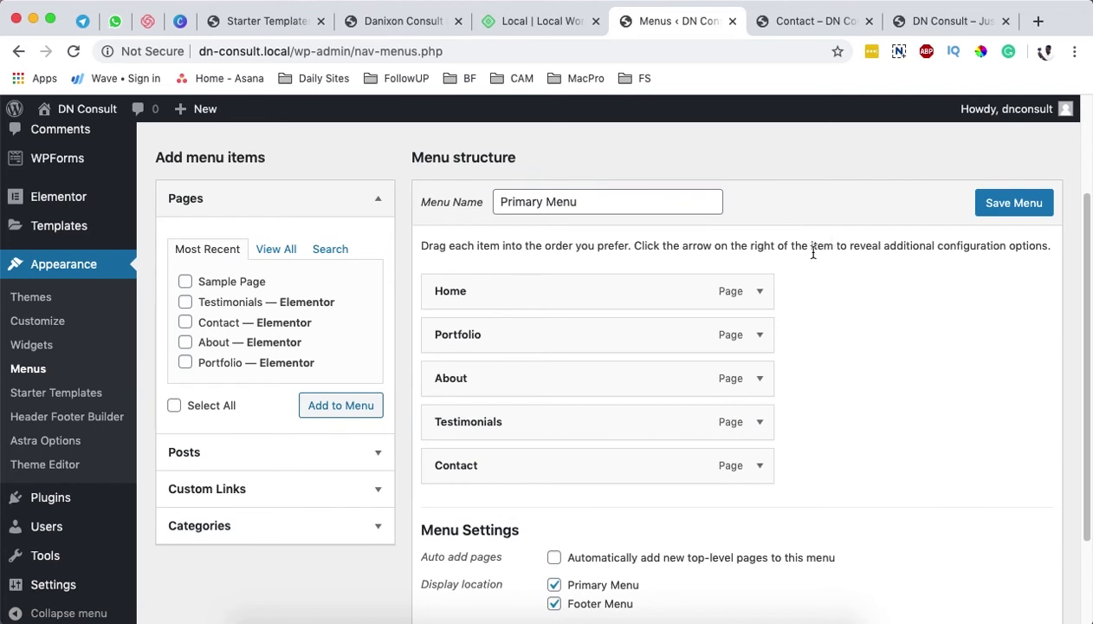
left_click_drag(499, 202, 621, 205)
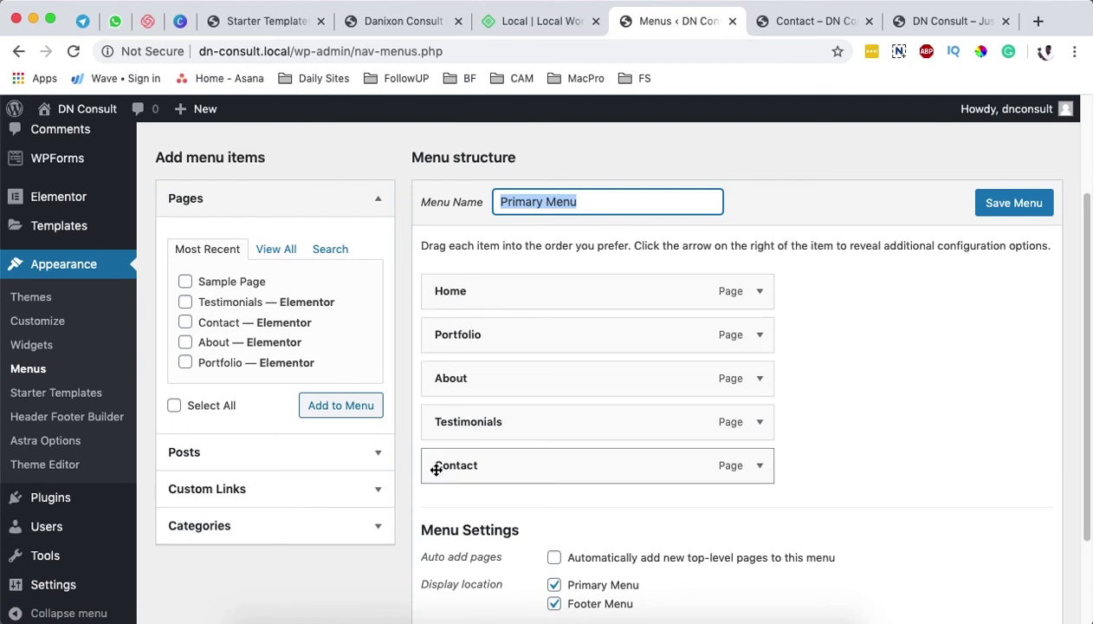
- Move the About item above Portfolio in the Primary Menu and save the menu
left_click(766, 23)
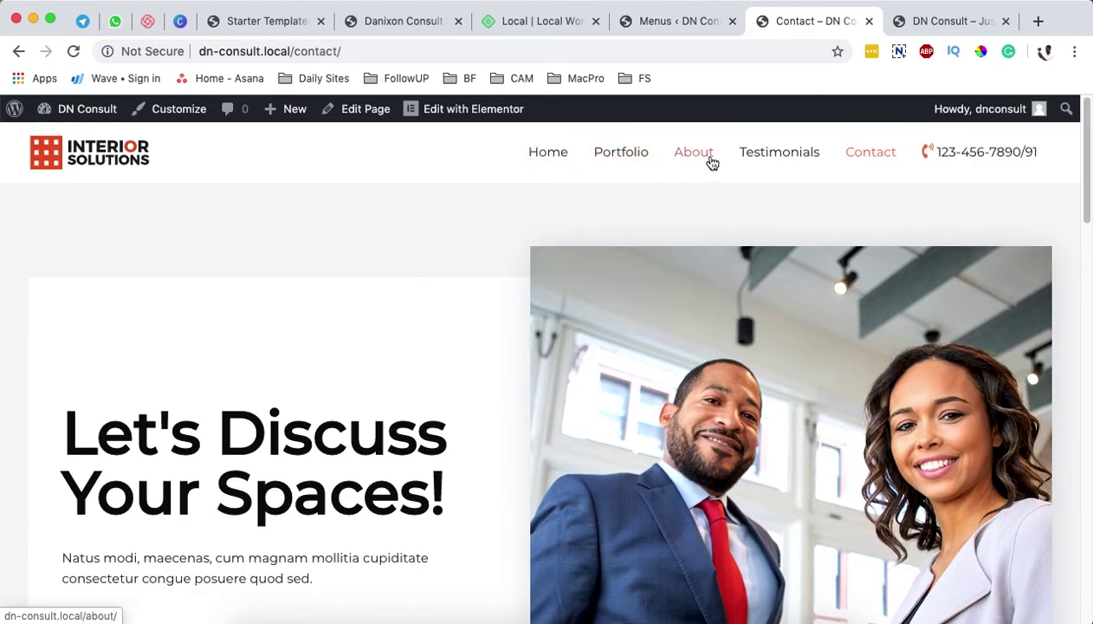
left_click(658, 29)
left_click_drag(488, 381, 491, 338)
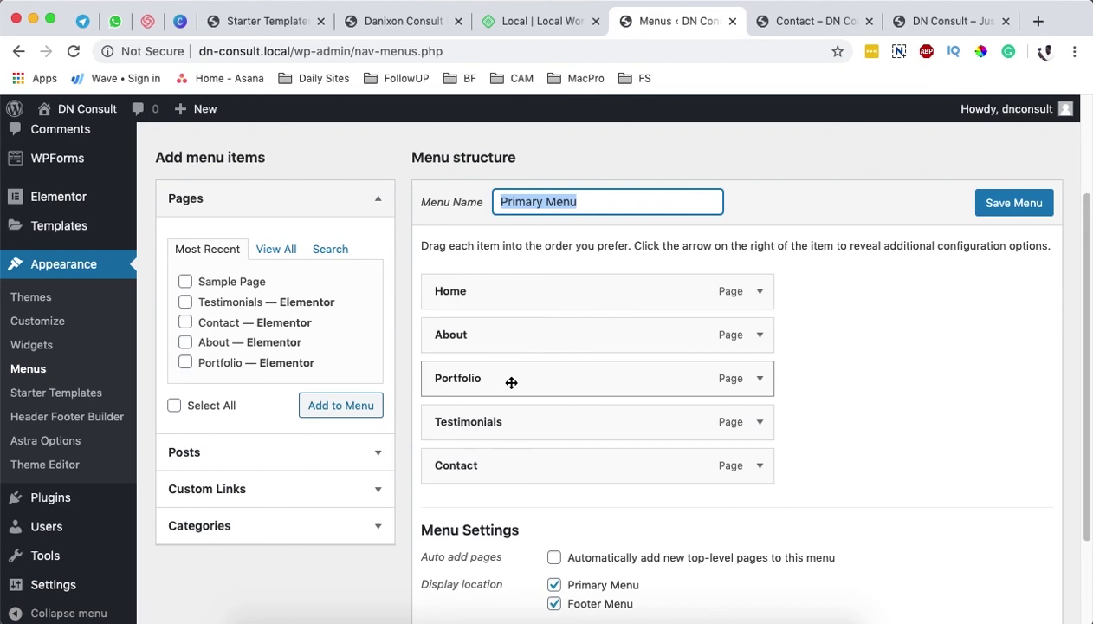
mouse_move(511, 382)
left_mouse_down()
mouse_move(510, 441)
mouse_move(505, 383)
mouse_move(520, 376)
mouse_move(511, 379)
left_mouse_up()
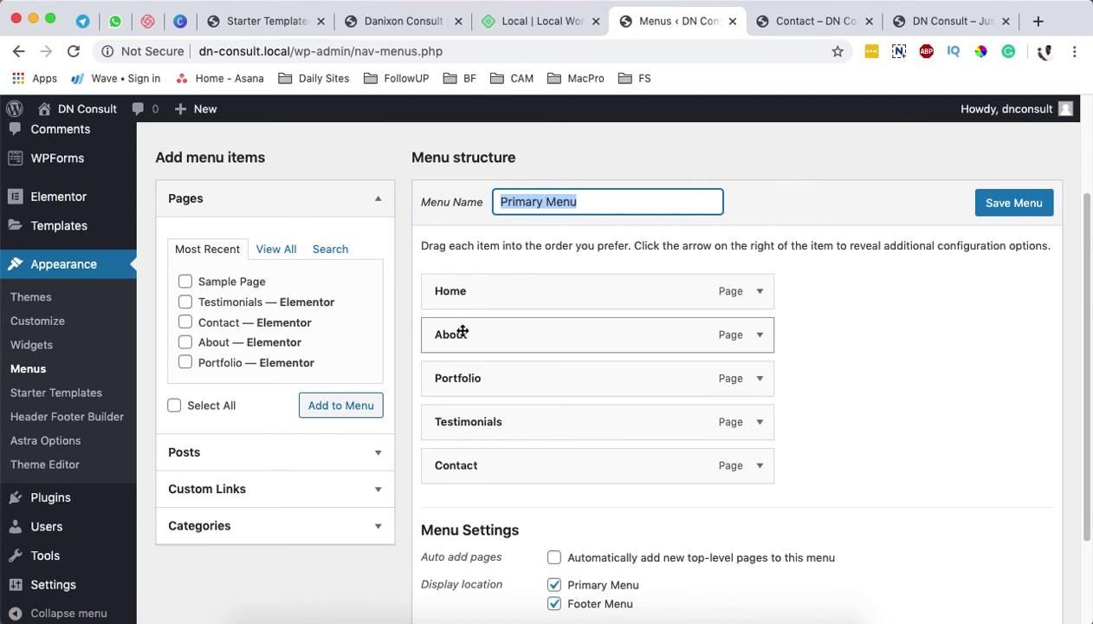
left_click(1022, 208)
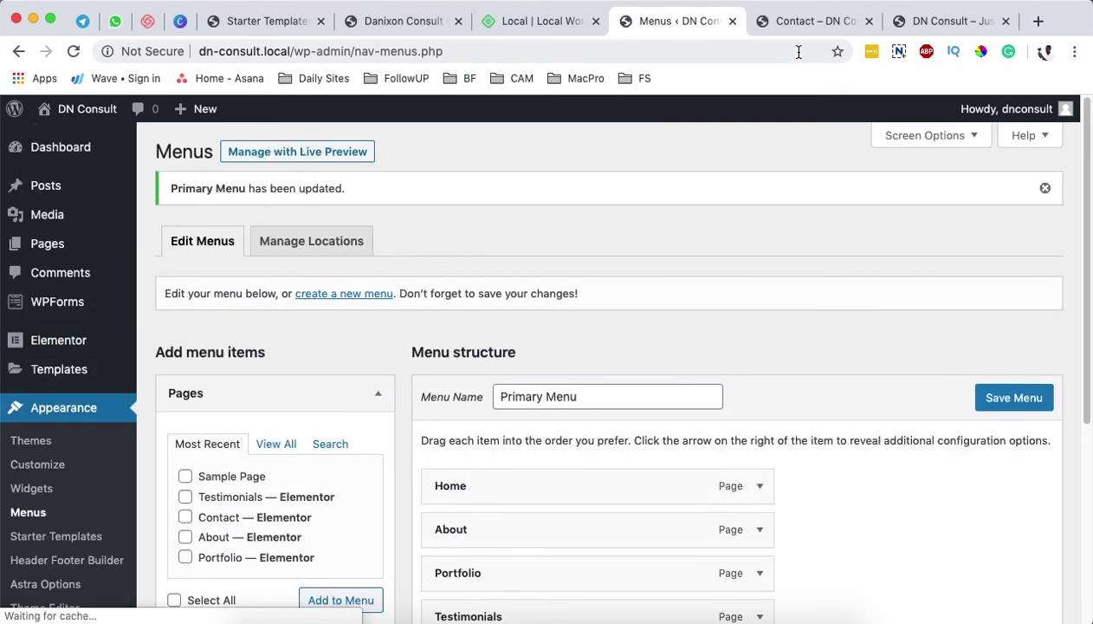
- Reload the site's Contact page to check the order of the navigation items
left_click(794, 24)
left_click(76, 52)
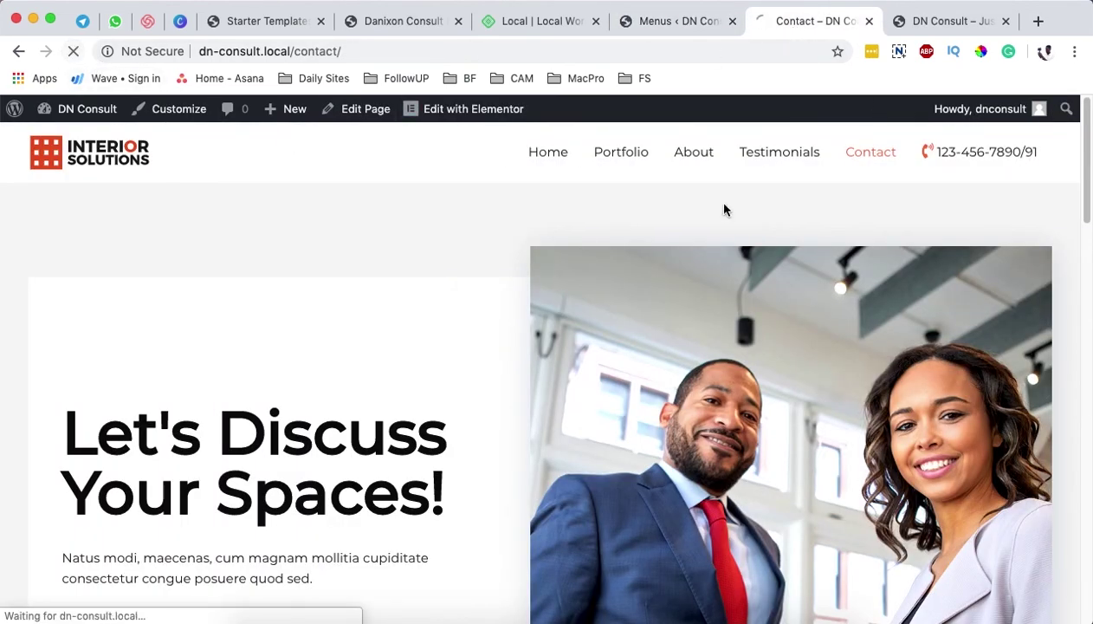